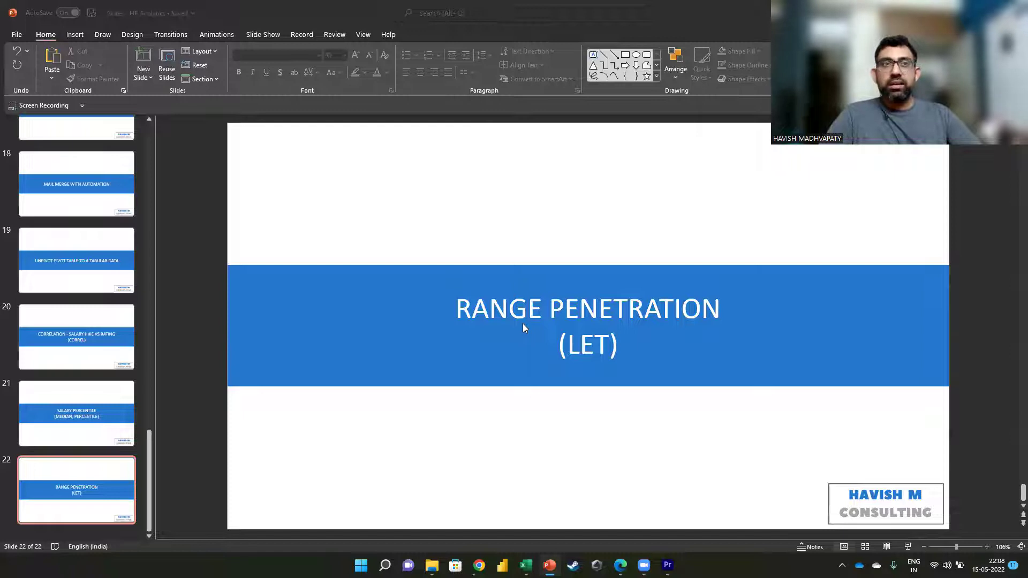
Switch to the 'Salary Percentile - Copy' Excel workbook window
{"action": "key", "text": "alt+Tab"}
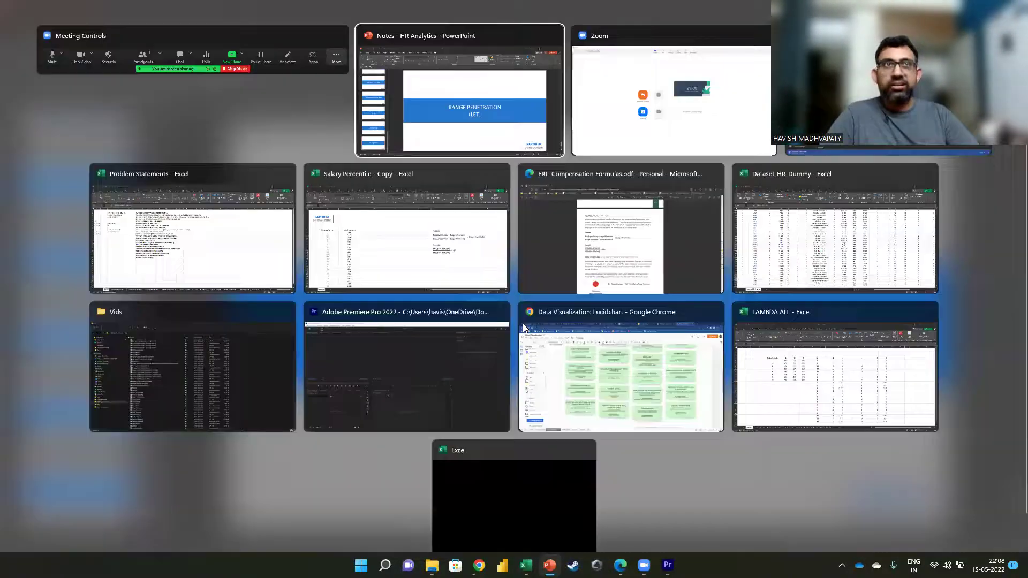
{"action": "key", "text": "alt+Tab"}
{"action": "key", "text": "alt+Tab"}
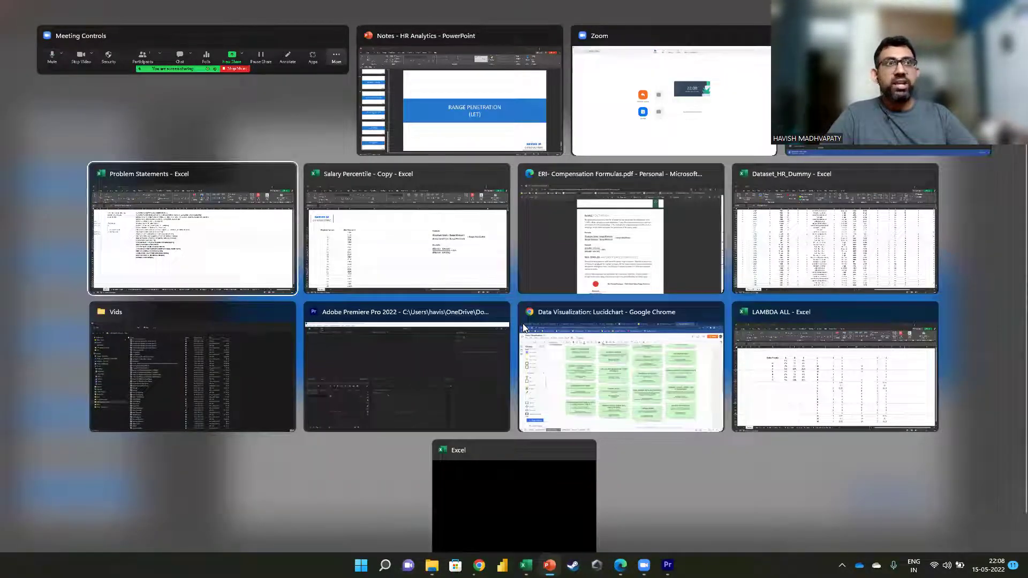
{"action": "key", "text": "alt+Tab"}
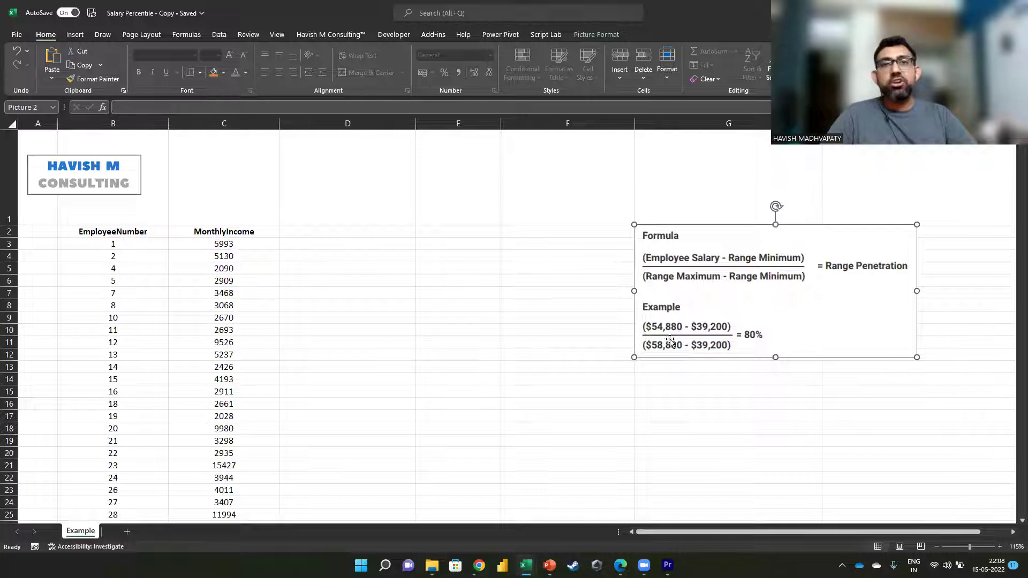
{"action": "left_click", "coordinate": [681, 413]}
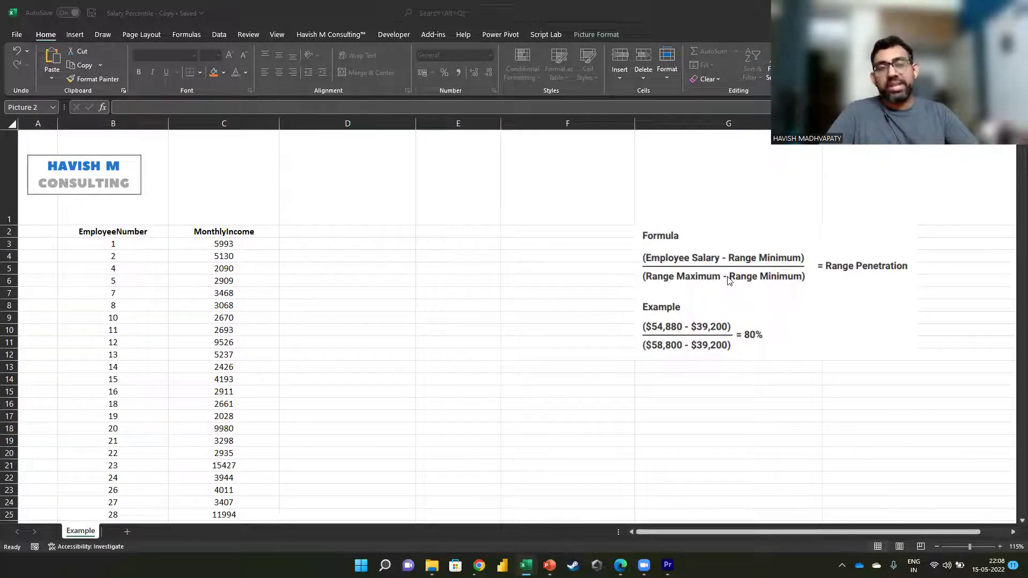
In D3, begin a =LET formula defining emp_salary as C3
{"action": "left_click", "coordinate": [291, 242]}
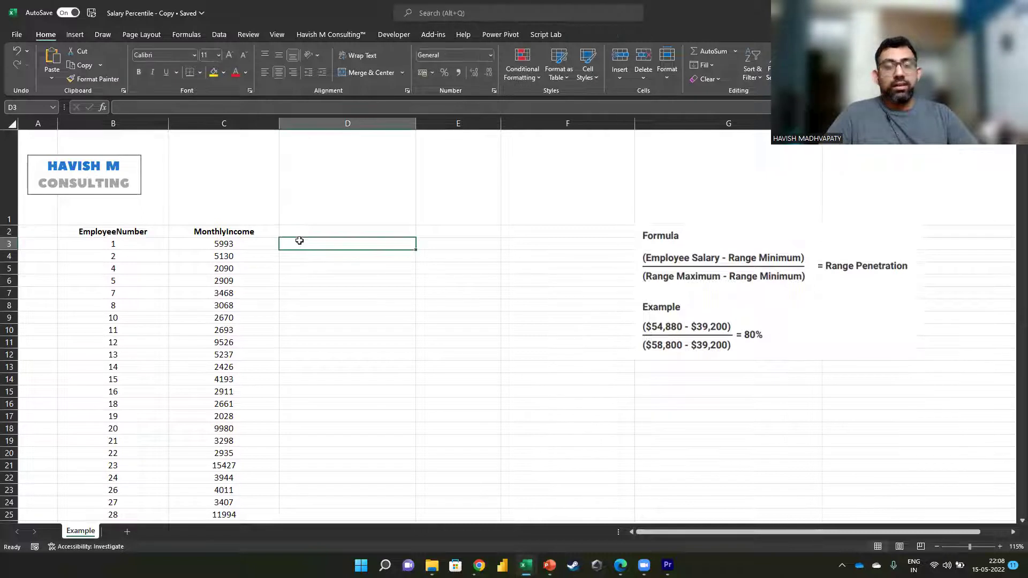
{"action": "type", "text": "=LET("}
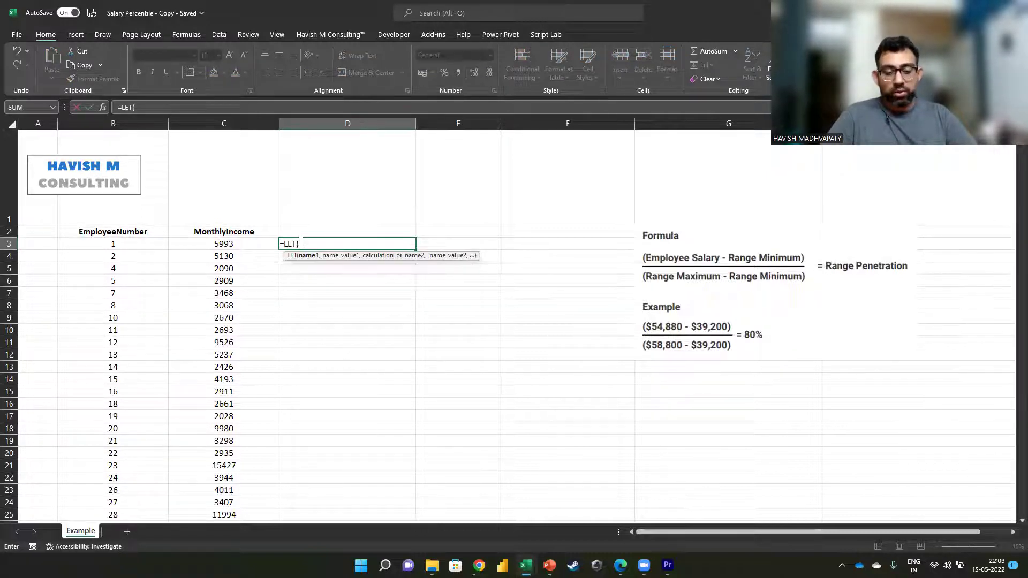
{"action": "key", "text": "Caps_Lock"}
{"action": "type", "text": "emp_salar"}
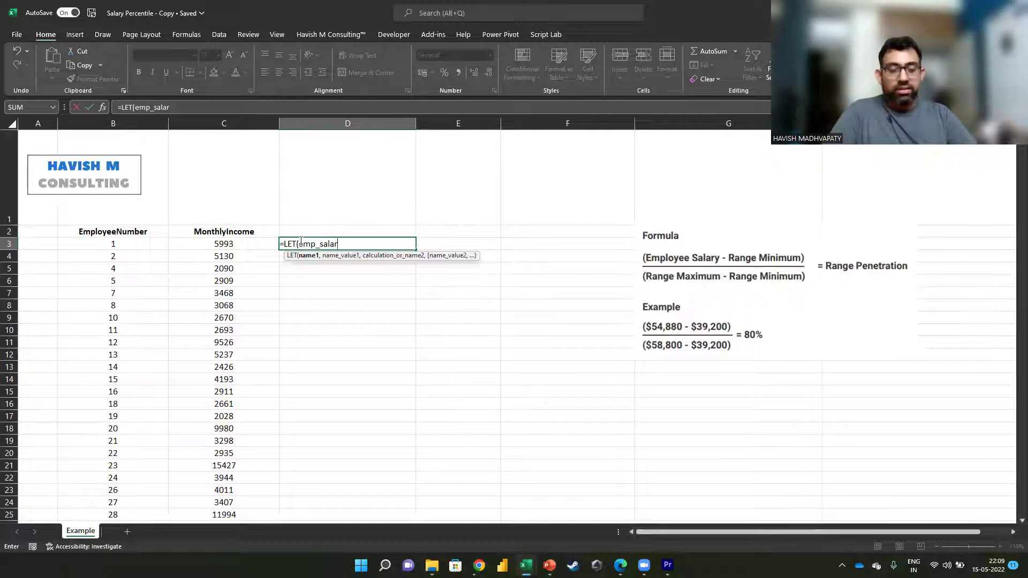
{"action": "type", "text": "y,"}
{"action": "left_click", "coordinate": [254, 244]}
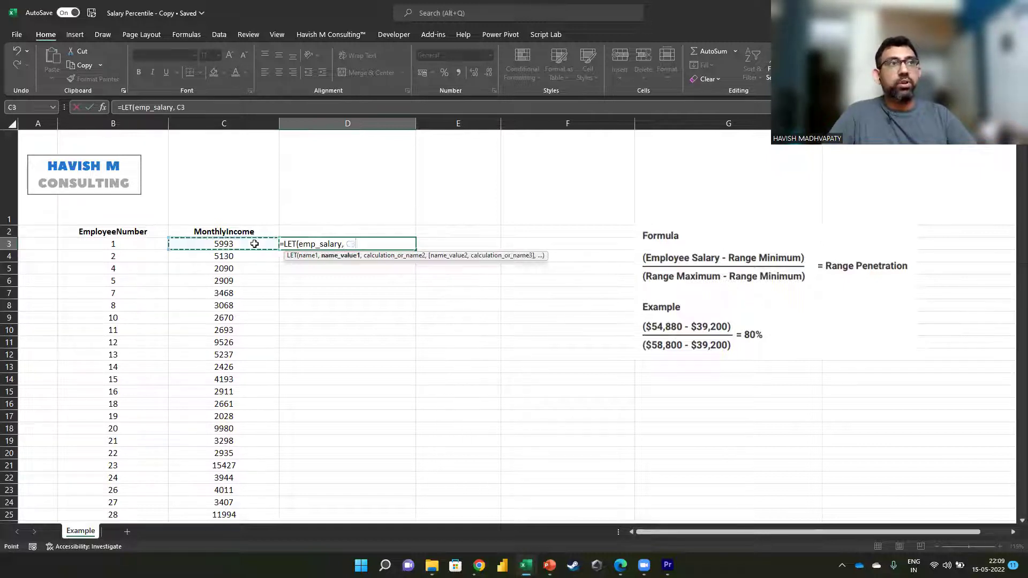
{"action": "type", "text": ","}
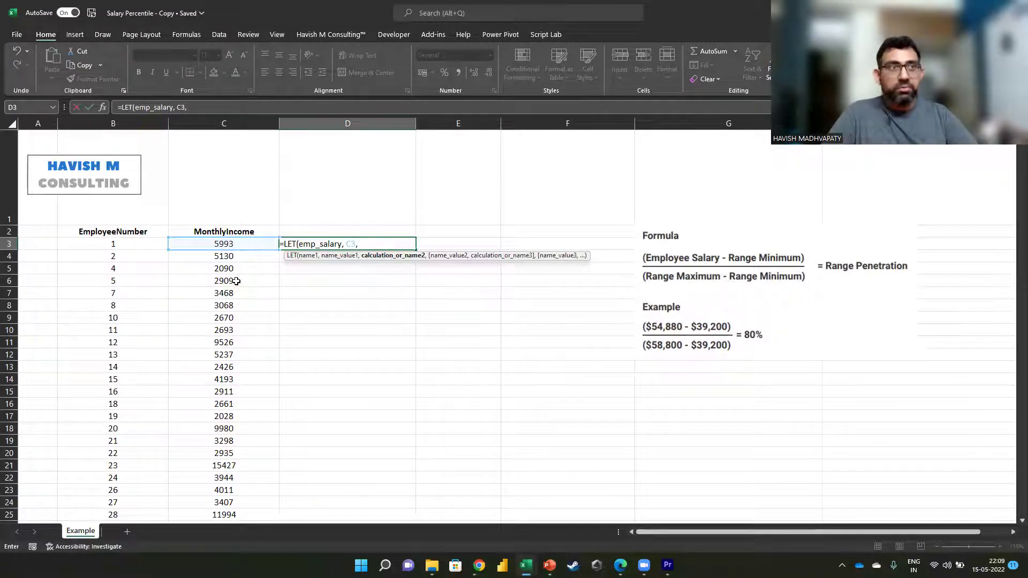
Add the next variable as range_min, min( in the LET formula
{"action": "type", "text": "min"}
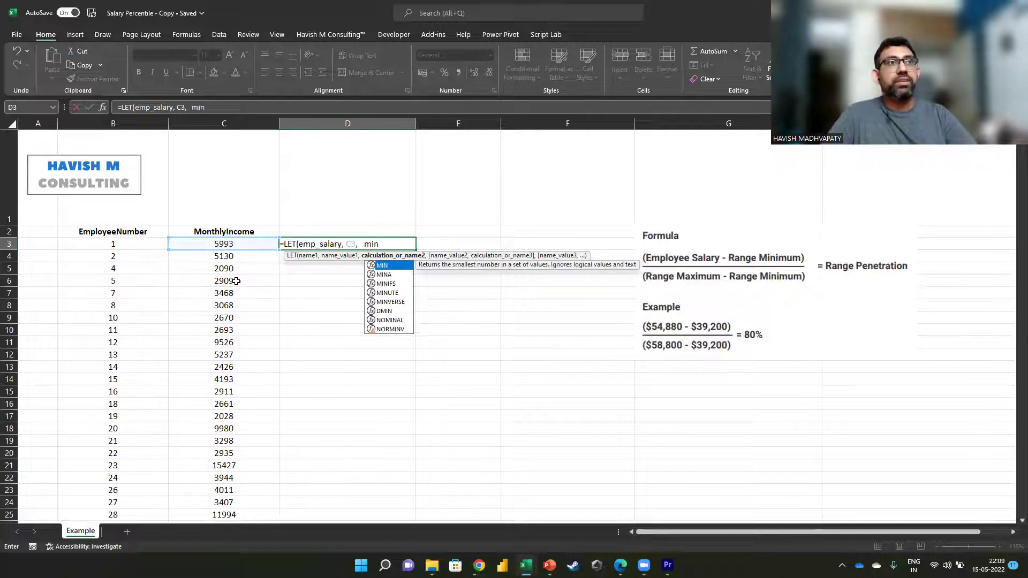
{"action": "type", "text": "_r"}
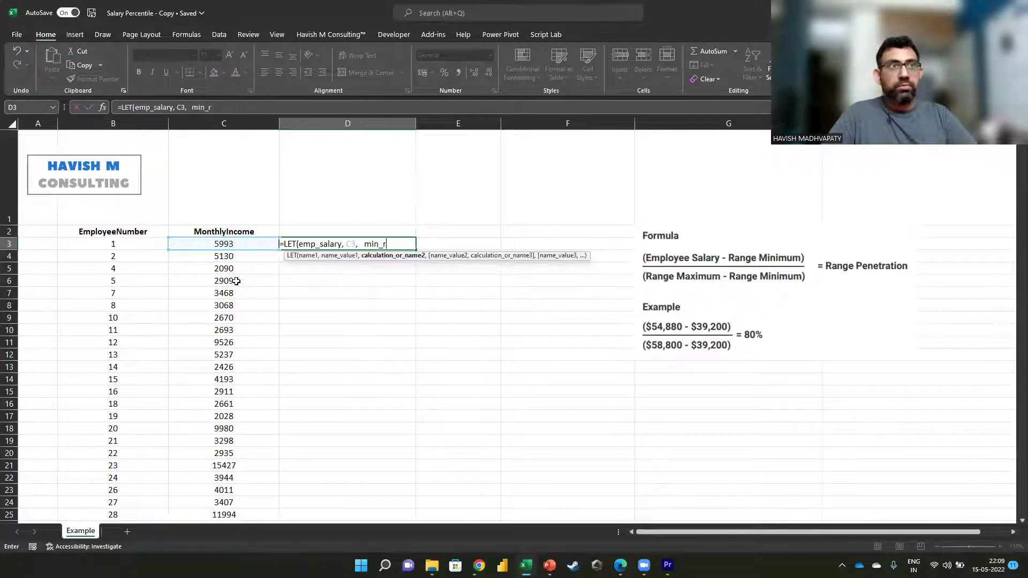
{"action": "key", "text": "BackSpace"}
{"action": "key", "text": "BackSpace"}
{"action": "key", "text": "BackSpace"}
{"action": "key", "text": "BackSpace"}
{"action": "key", "text": "BackSpace"}
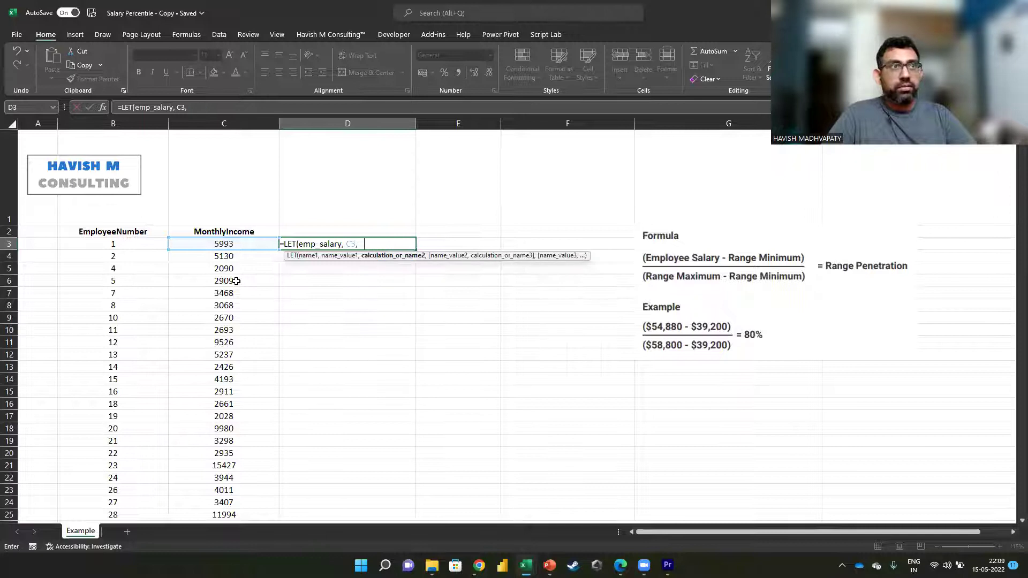
{"action": "type", "text": "ran"}
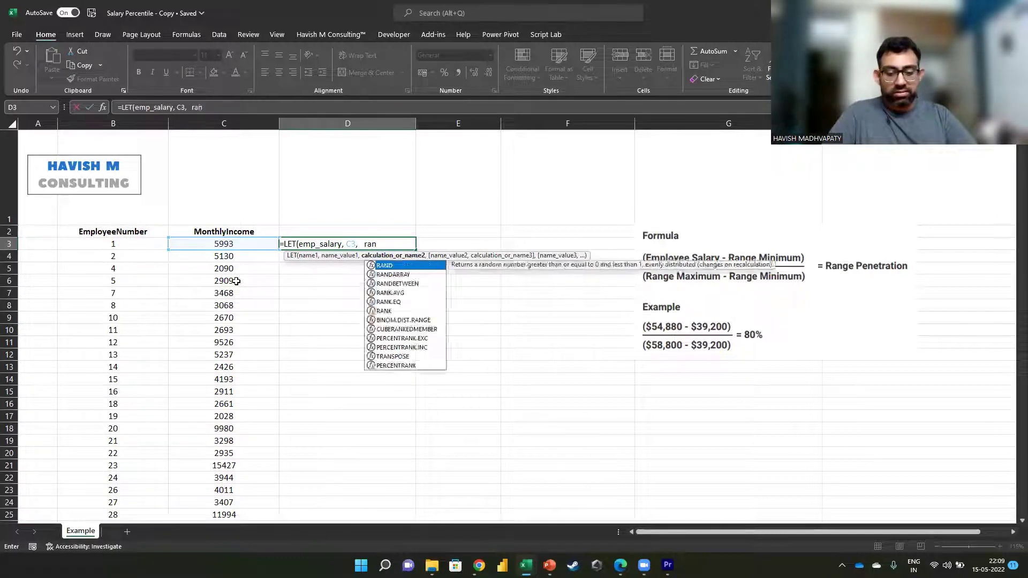
{"action": "type", "text": "ge_min,"}
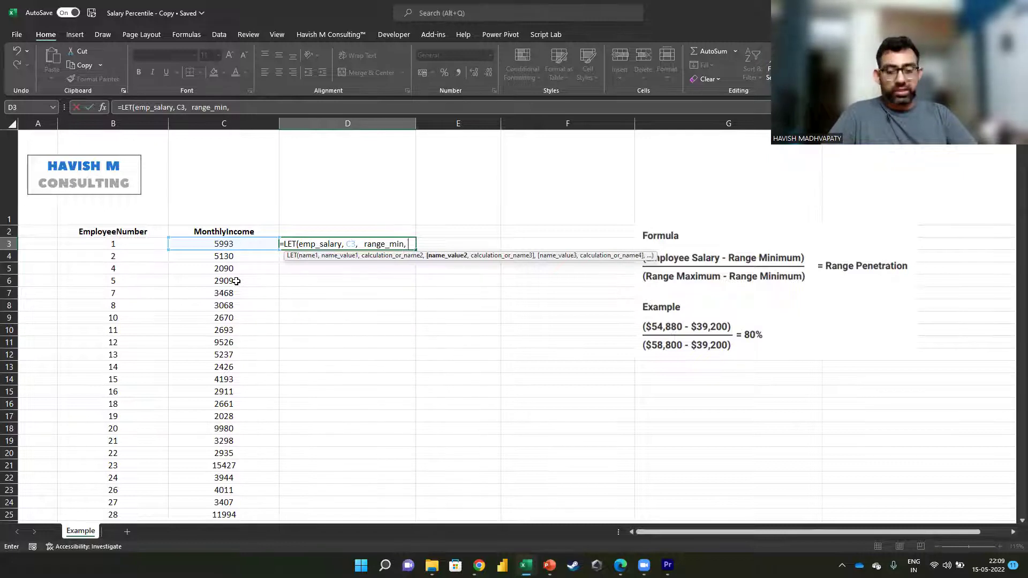
{"action": "type", "text": " min"}
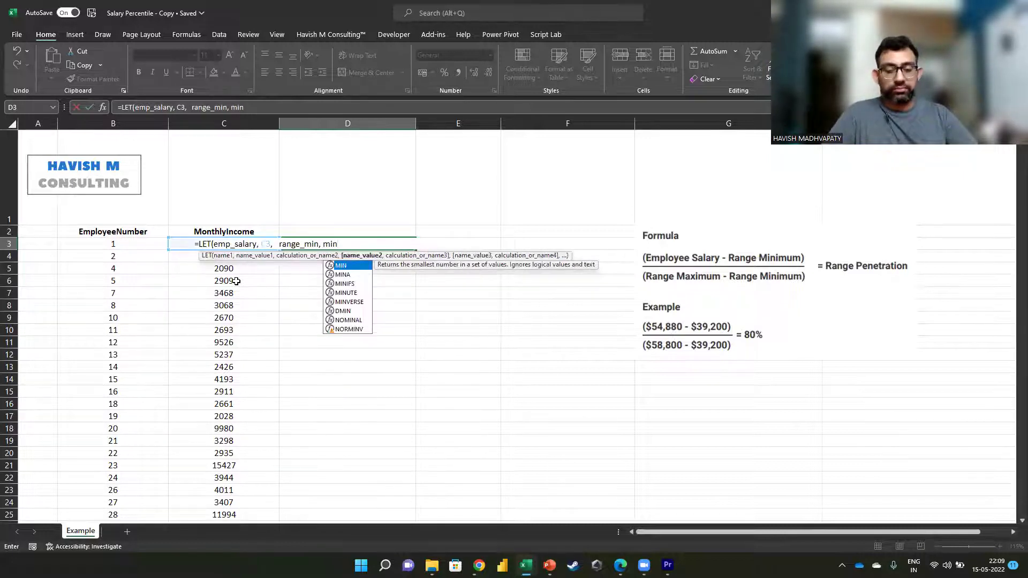
{"action": "type", "text": "("}
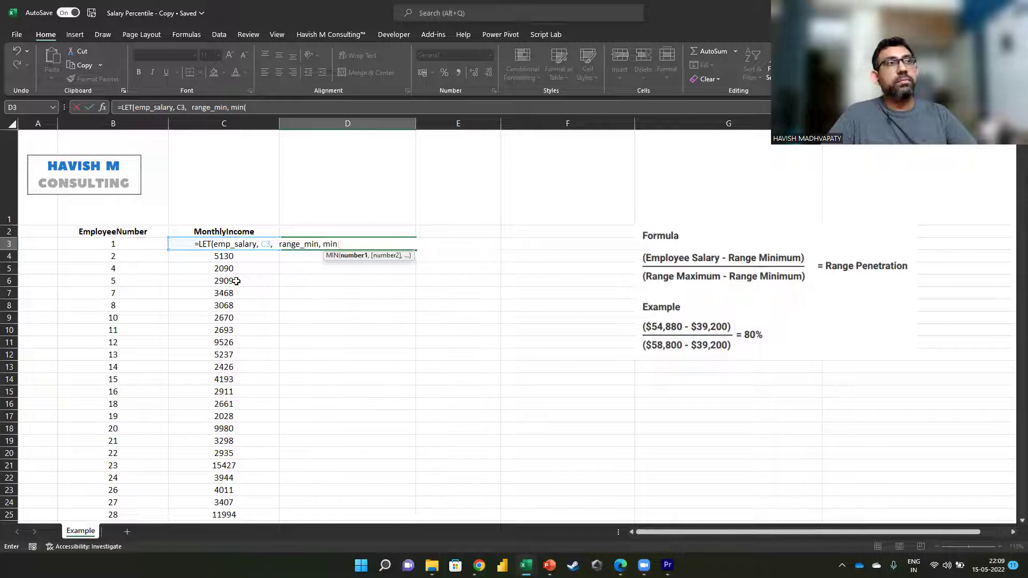
Make range_min MIN(C:C) and start range_max as MAX(c:c
{"action": "left_click", "coordinate": [211, 116]}
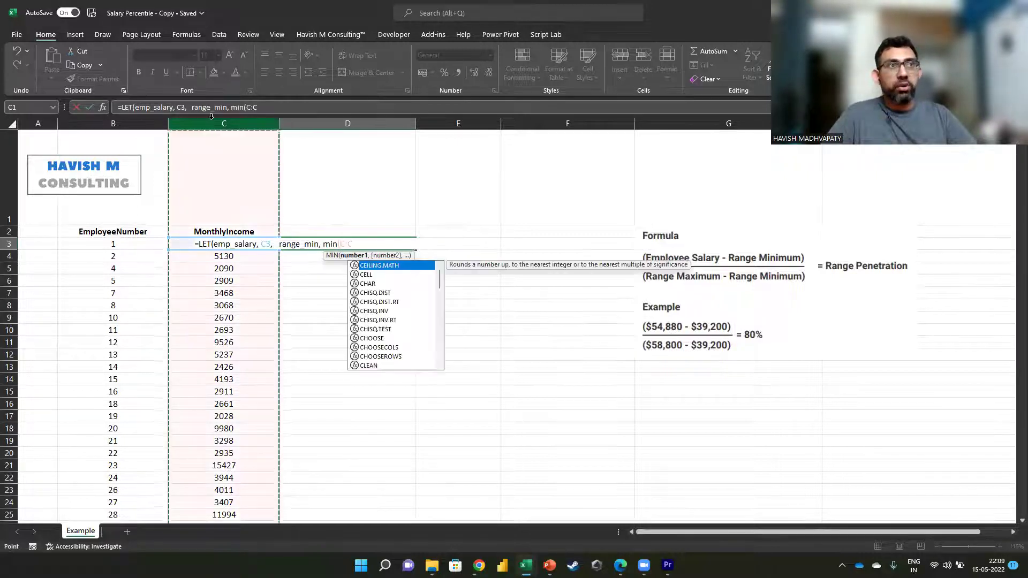
{"action": "type", "text": ")"}
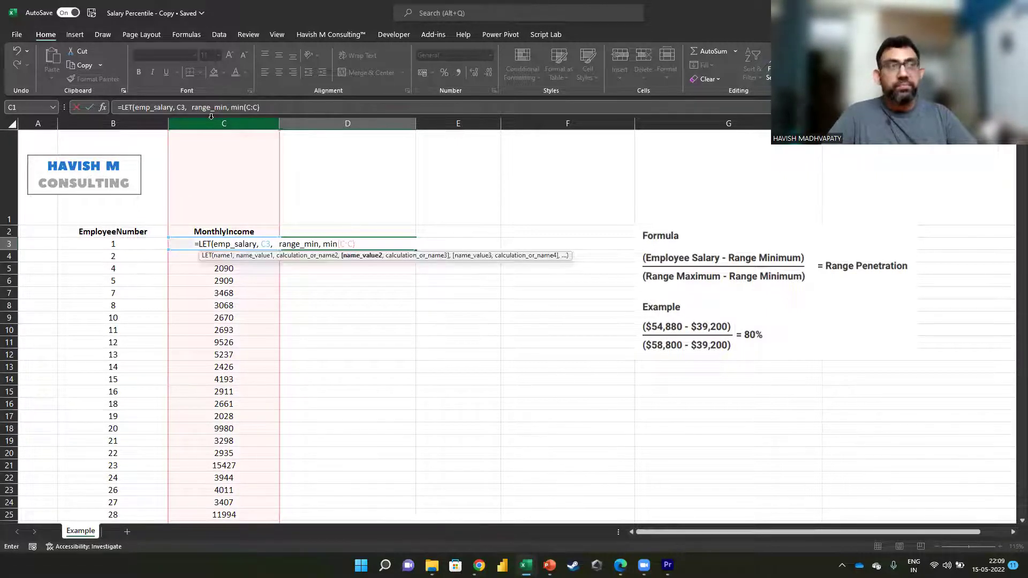
{"action": "type", "text": ","}
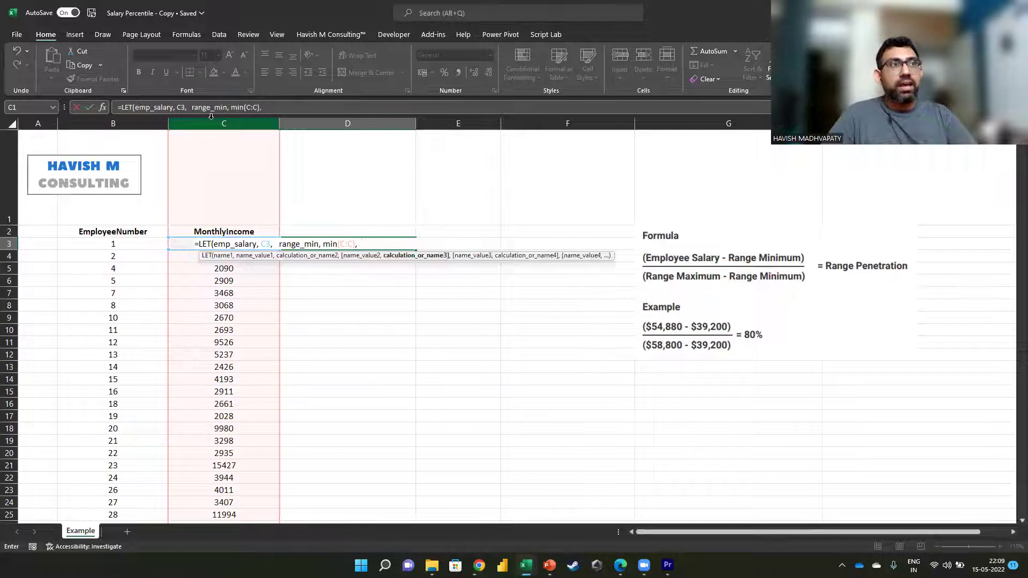
{"action": "type", "text": "  range("}
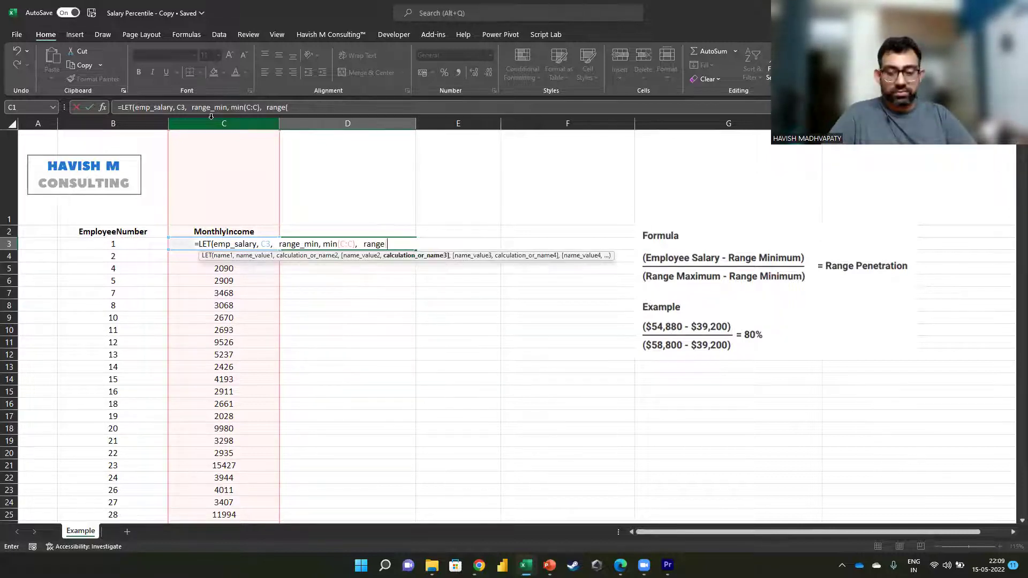
{"action": "type", "text": "_ma"}
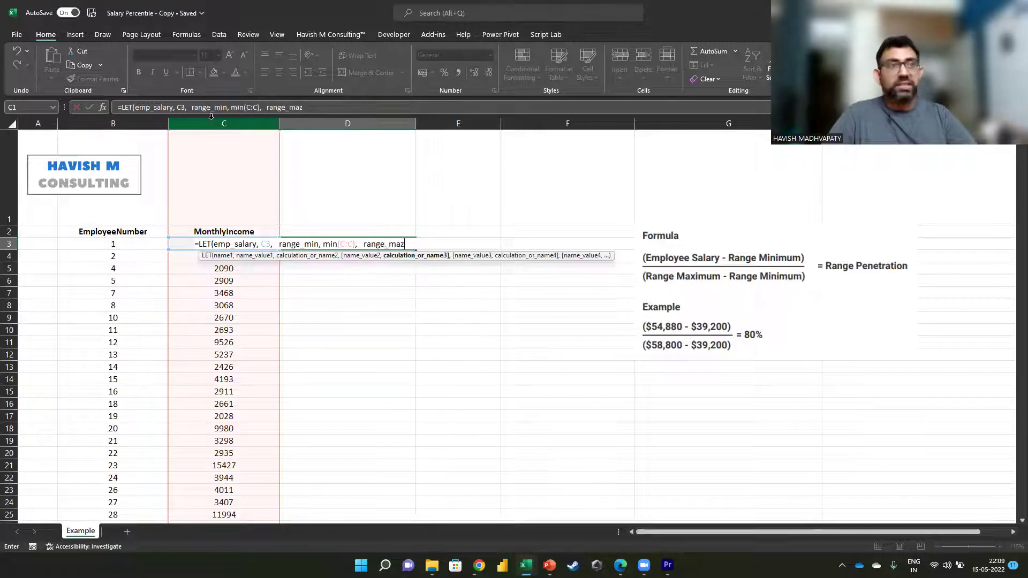
{"action": "type", "text": "x,"}
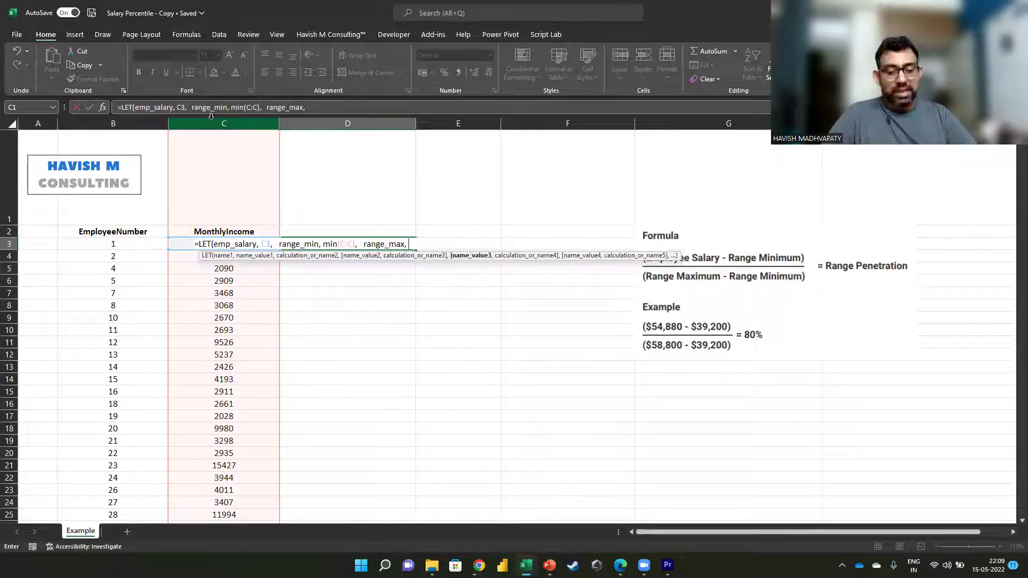
{"action": "type", "text": " MAX("}
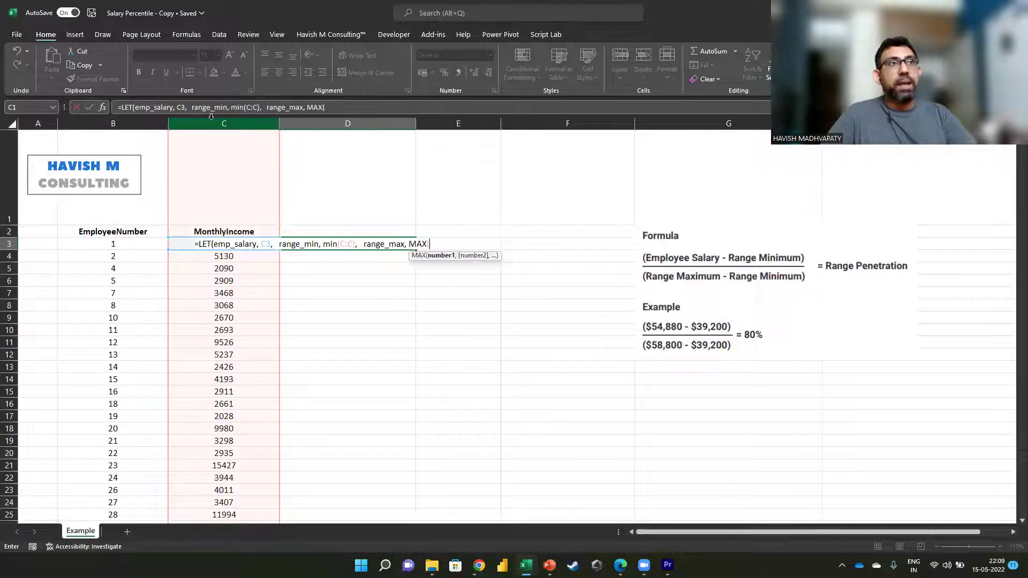
{"action": "type", "text": "c:c"}
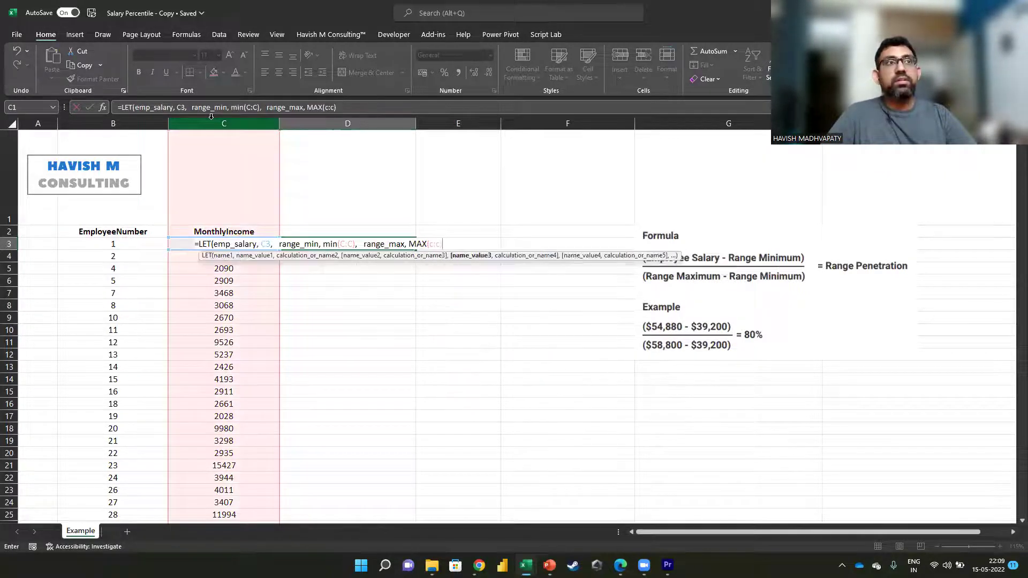
Define a range variable as c:c and use it inside MIN for range_min
{"action": "left_click", "coordinate": [281, 244]}
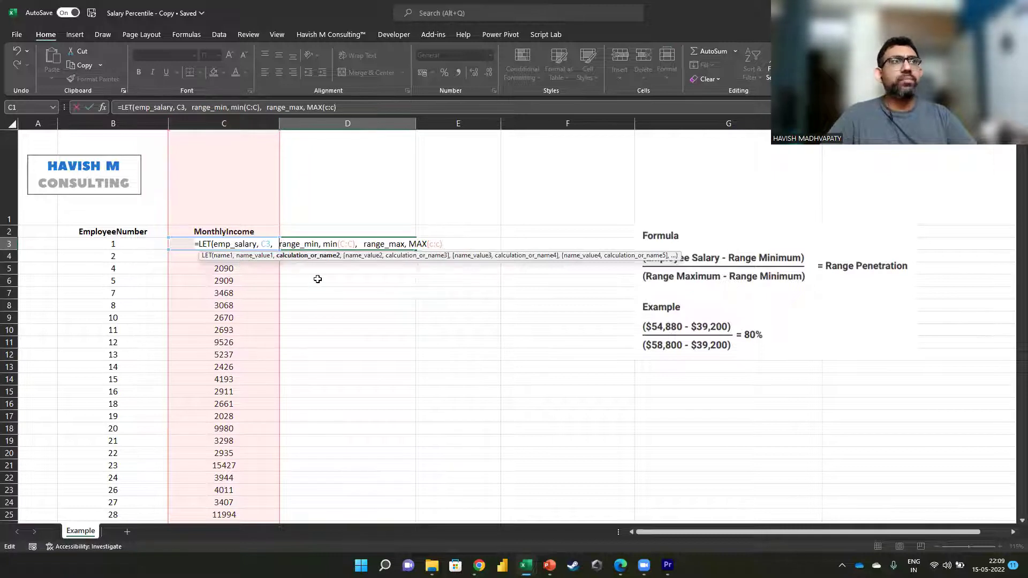
{"action": "type", "text": "range"}
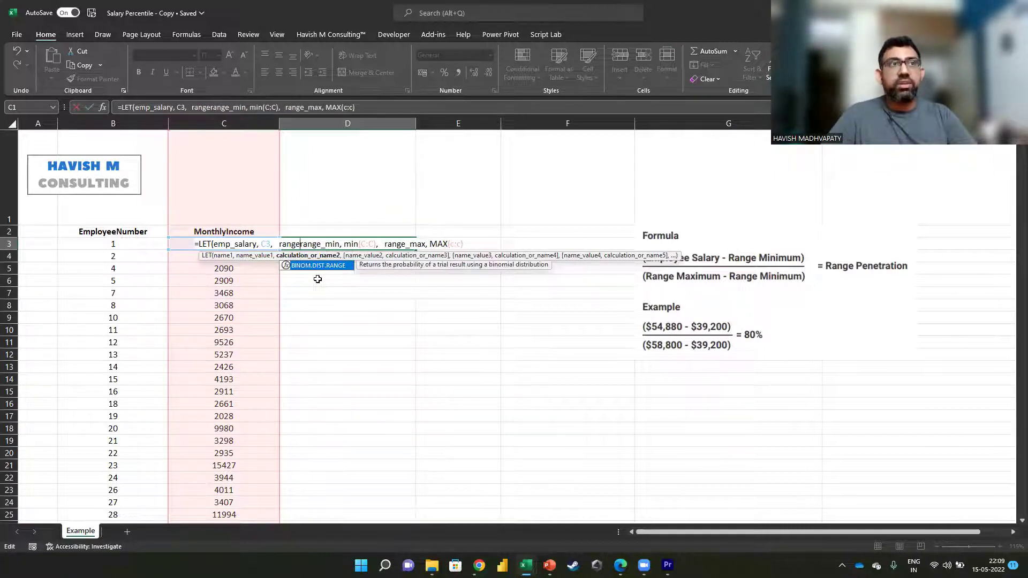
{"action": "type", "text": ", c:"}
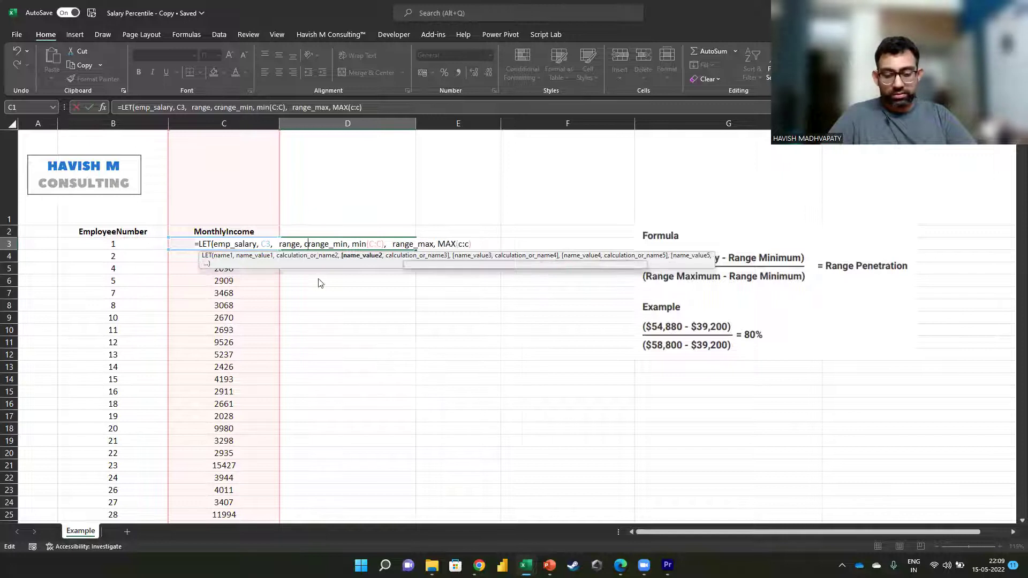
{"action": "type", "text": "c,"}
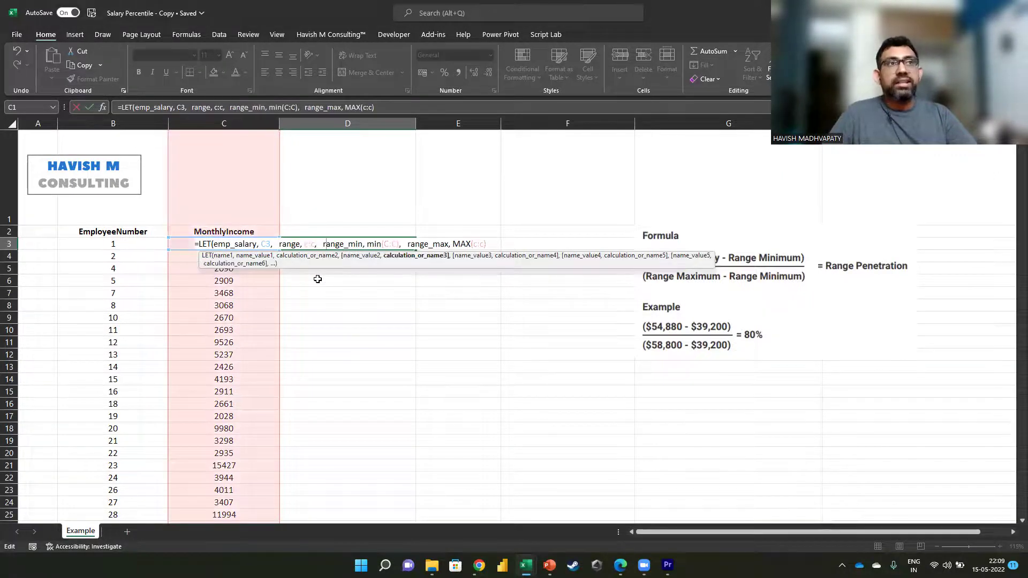
{"action": "key", "text": "Right"}
{"action": "key", "text": "Right"}
{"action": "key", "text": "Right"}
{"action": "key", "text": "Right"}
{"action": "key", "text": "Right"}
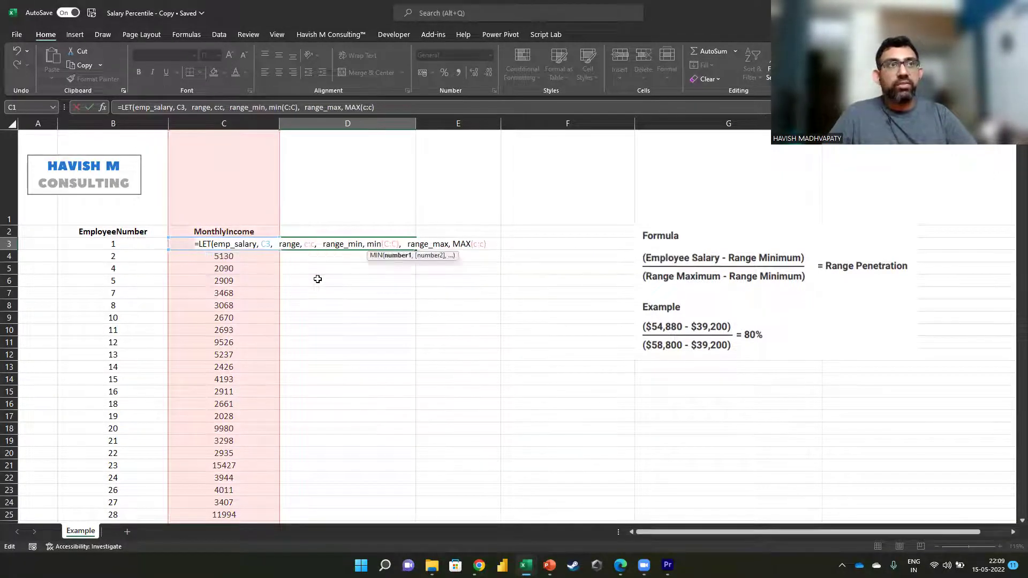
{"action": "key", "text": "shift+Right"}
{"action": "key", "text": "shift+Right"}
{"action": "key", "text": "shift+Right"}
{"action": "key", "text": "Delete"}
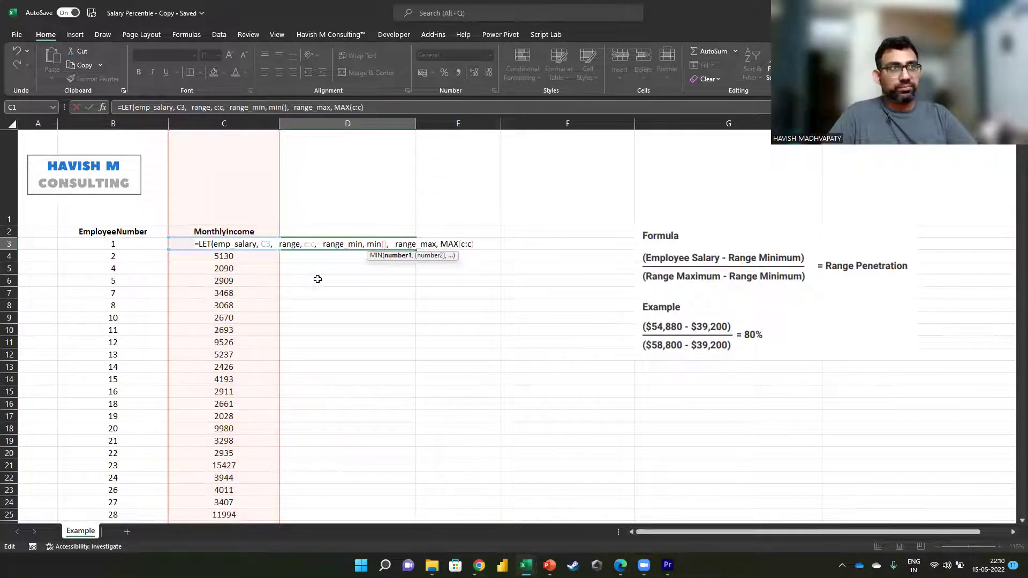
{"action": "type", "text": "range"}
Replace MAX's c:c argument with range and close the range_max definition
{"action": "key", "text": "Right"}
{"action": "key", "text": "Right"}
{"action": "key", "text": "Right"}
{"action": "key", "text": "Right"}
{"action": "key", "text": "Right"}
{"action": "key", "text": "Right"}
{"action": "key", "text": "Right"}
{"action": "key", "text": "Right"}
{"action": "key", "text": "Right"}
{"action": "key", "text": "Right"}
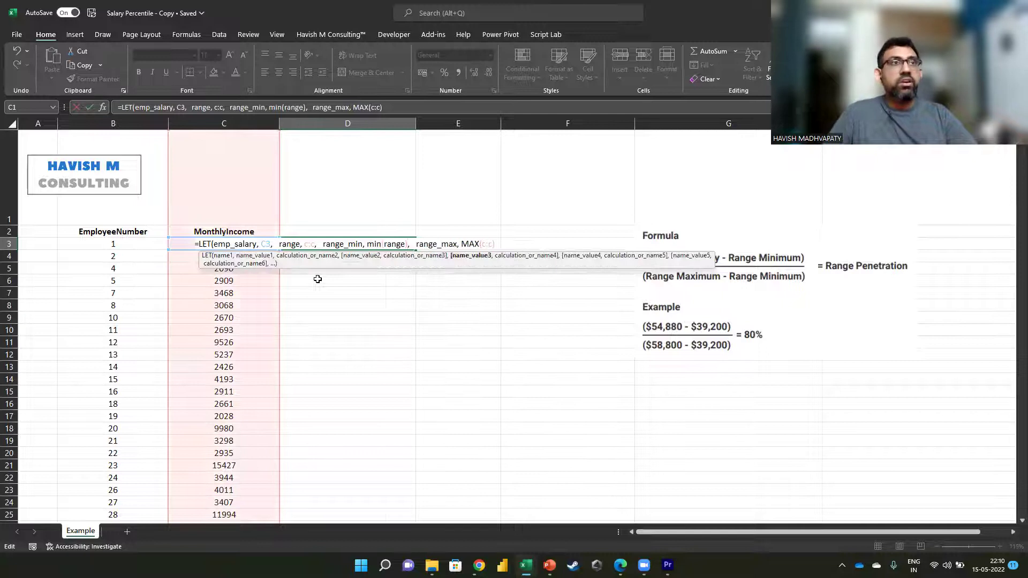
{"action": "key", "text": "Right"}
{"action": "key", "text": "Right"}
{"action": "key", "text": "Right"}
{"action": "key", "text": "Right"}
{"action": "key", "text": "Right"}
{"action": "key", "text": "Right"}
{"action": "key", "text": "Right"}
{"action": "key", "text": "Right"}
{"action": "key", "text": "Right"}
{"action": "key", "text": "Right"}
{"action": "key", "text": "shift+Right"}
{"action": "key", "text": "shift+Right"}
{"action": "key", "text": "shift+Right"}
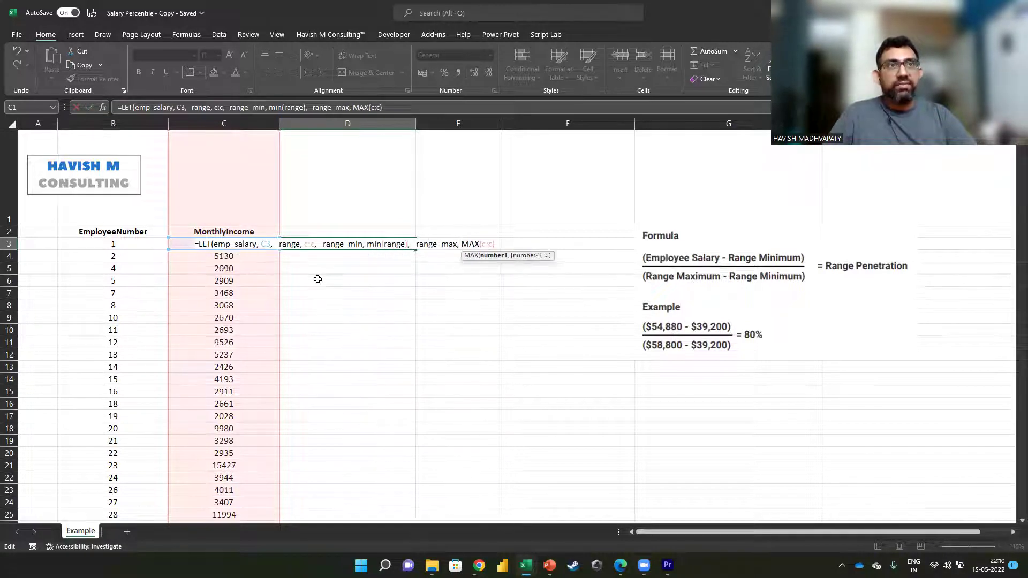
{"action": "type", "text": "range"}
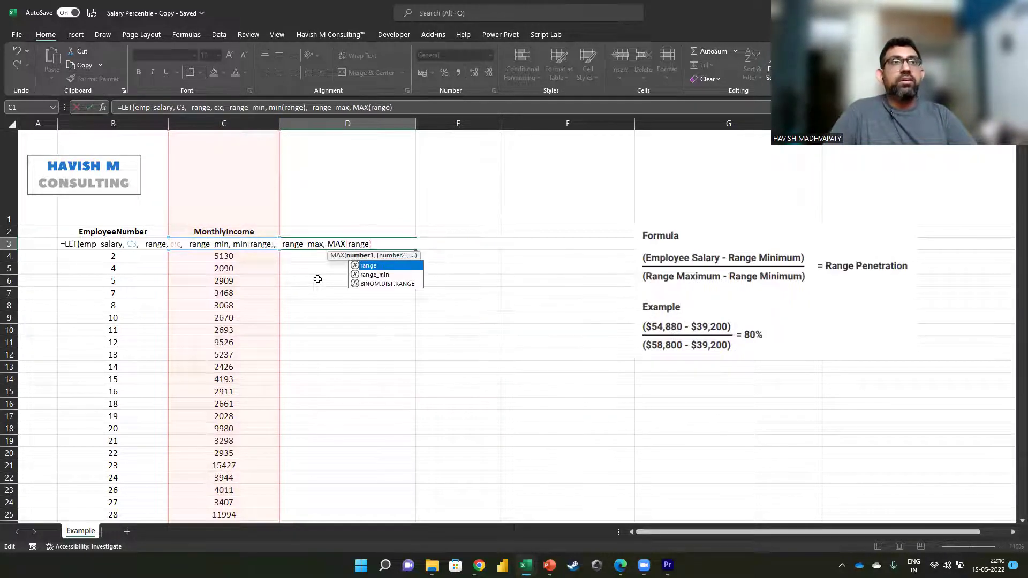
{"action": "type", "text": "),"}
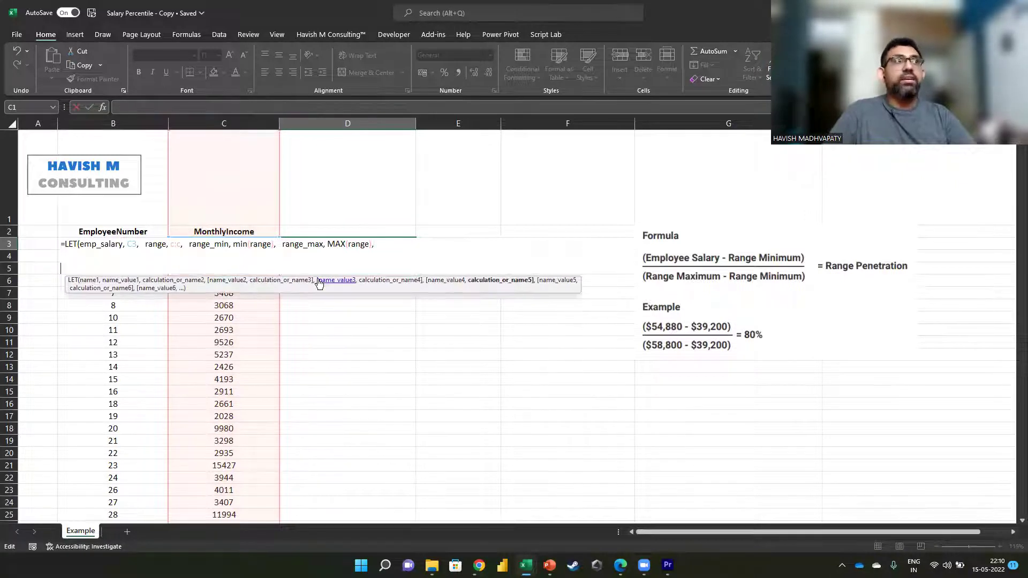
On a new formula line, enter (emp_salary - range_min) / (range_max
{"action": "key", "text": "alt+Return"}
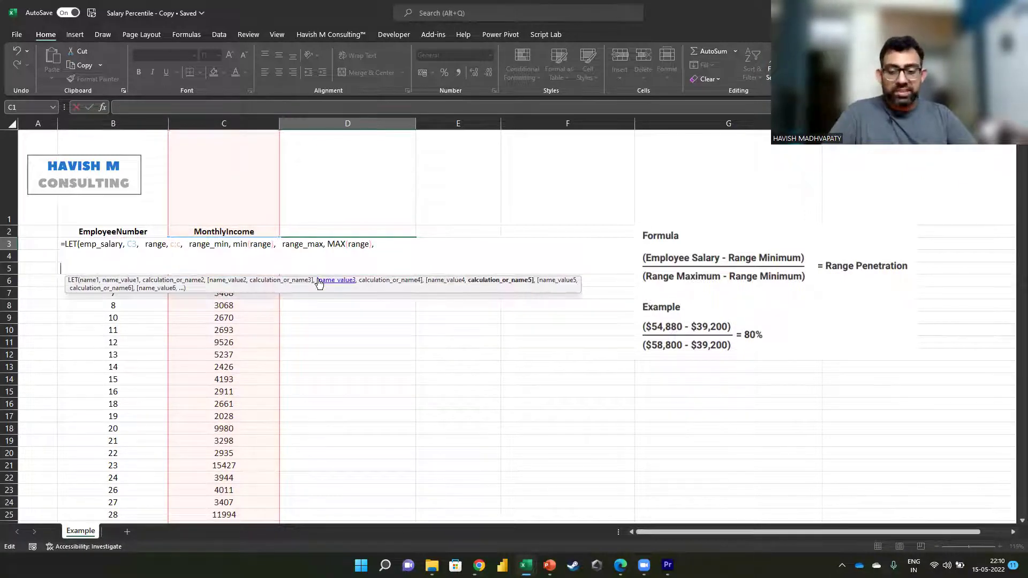
{"action": "type", "text": "("}
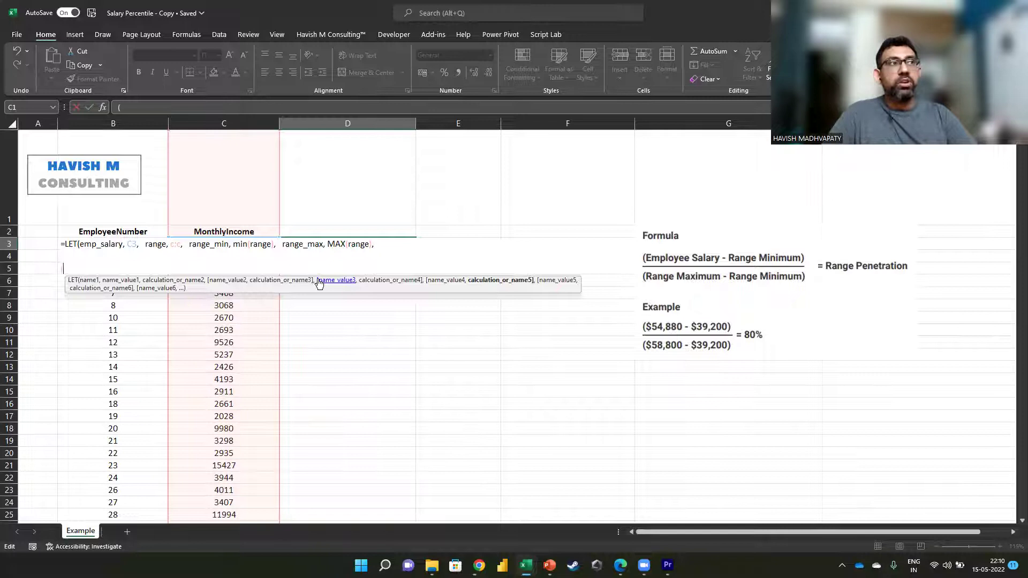
{"action": "type", "text": "emp_salary"}
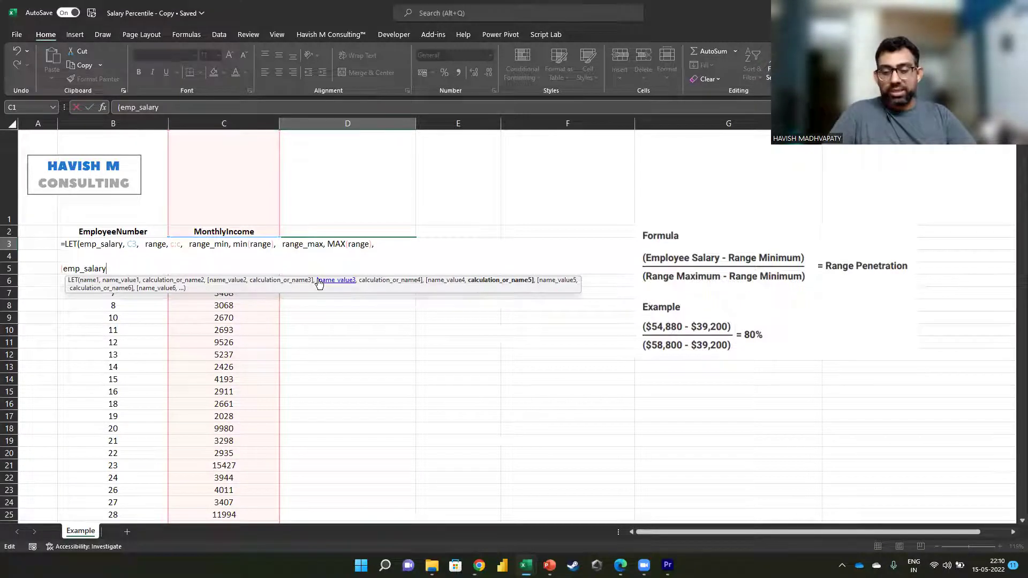
{"action": "type", "text": " - "}
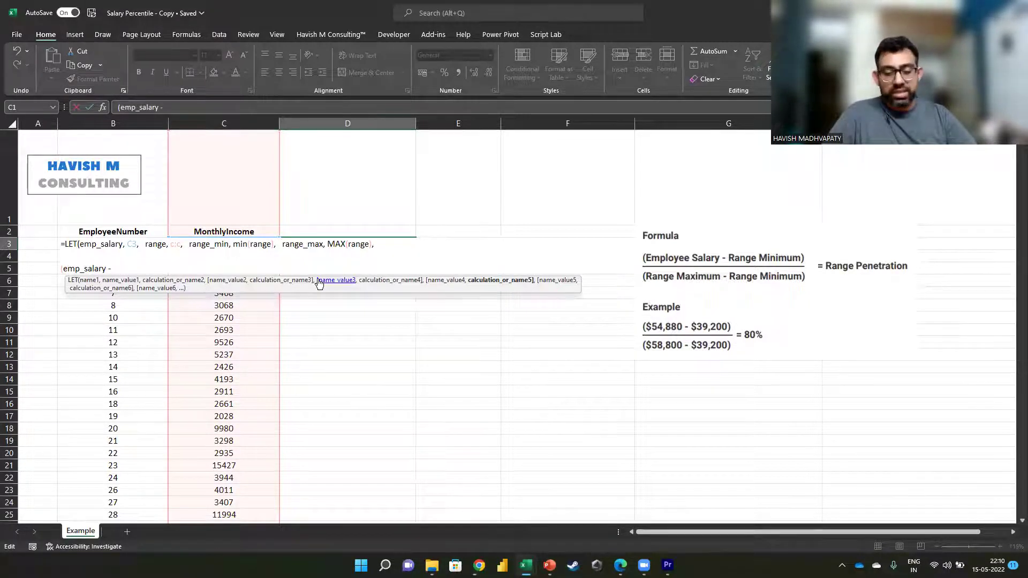
{"action": "type", "text": "ran"}
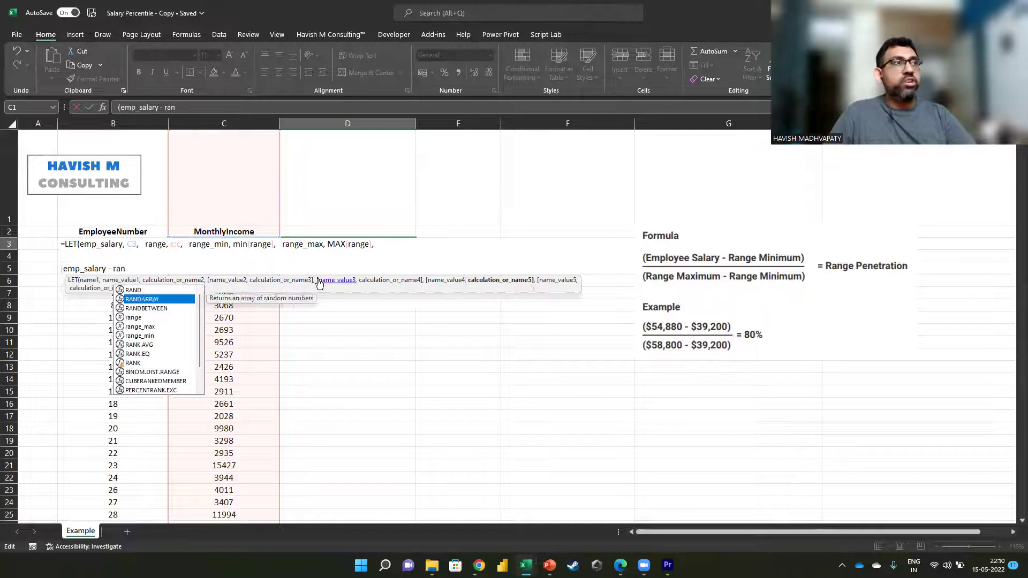
{"action": "key", "text": "Down"}
{"action": "key", "text": "Down"}
{"action": "key", "text": "Down"}
{"action": "key", "text": "Down"}
{"action": "key", "text": "Tab"}
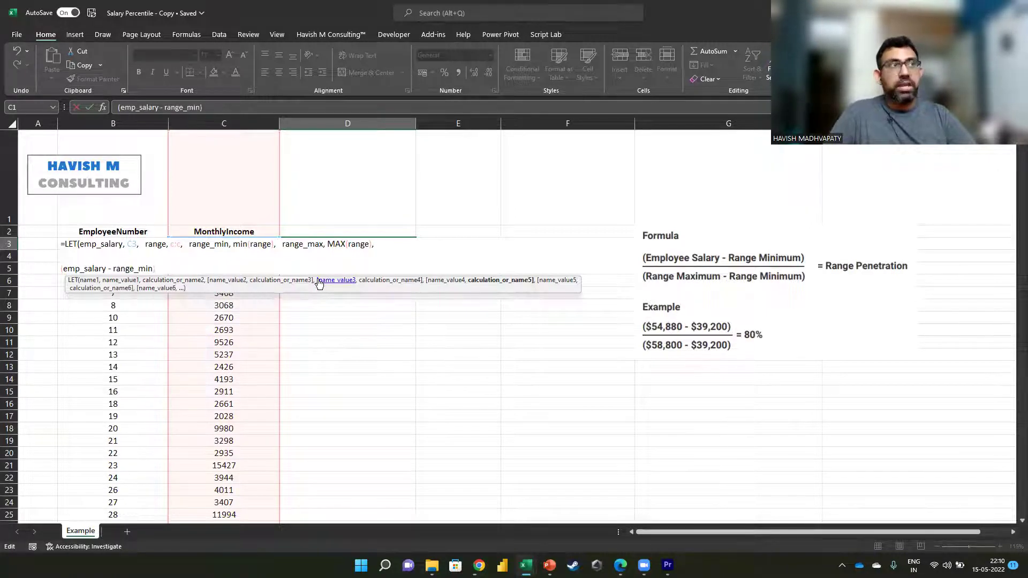
{"action": "type", "text": ") / ("}
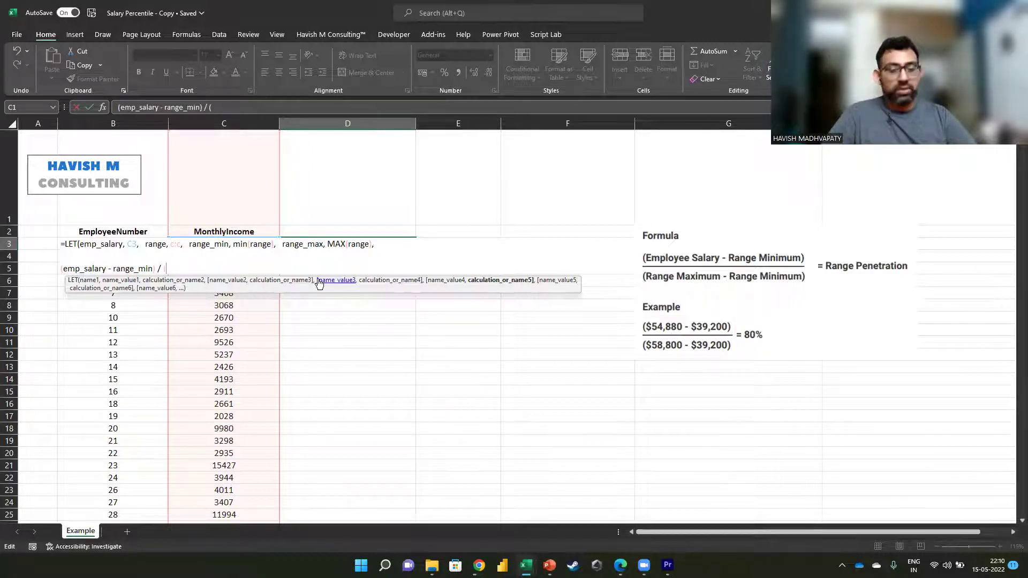
{"action": "type", "text": "rang"}
{"action": "key", "text": "Down"}
{"action": "key", "text": "Tab"}
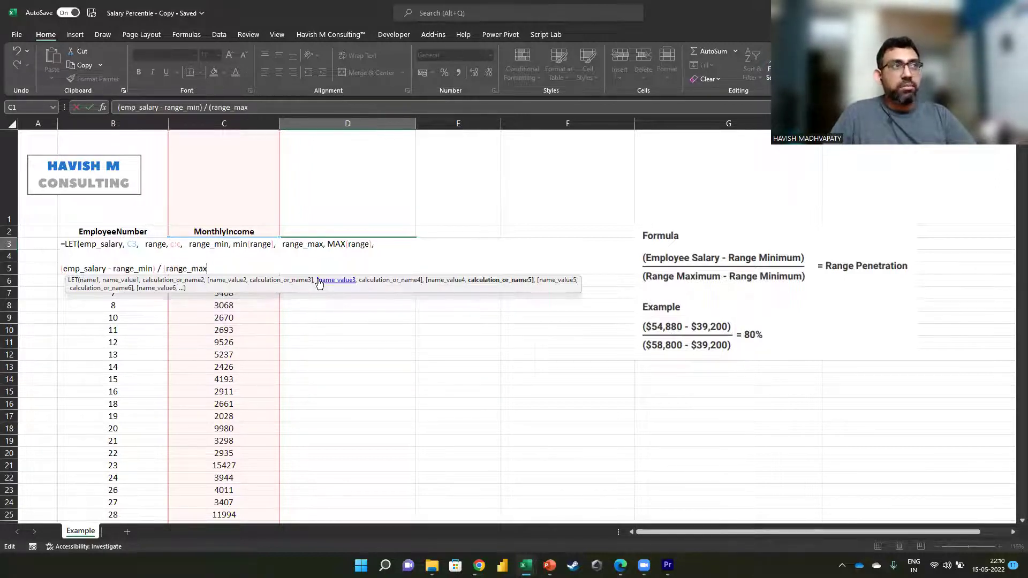
Complete the divisor with - range_min) and commit, giving 0.262453923 in D3
{"action": "type", "text": "- min"}
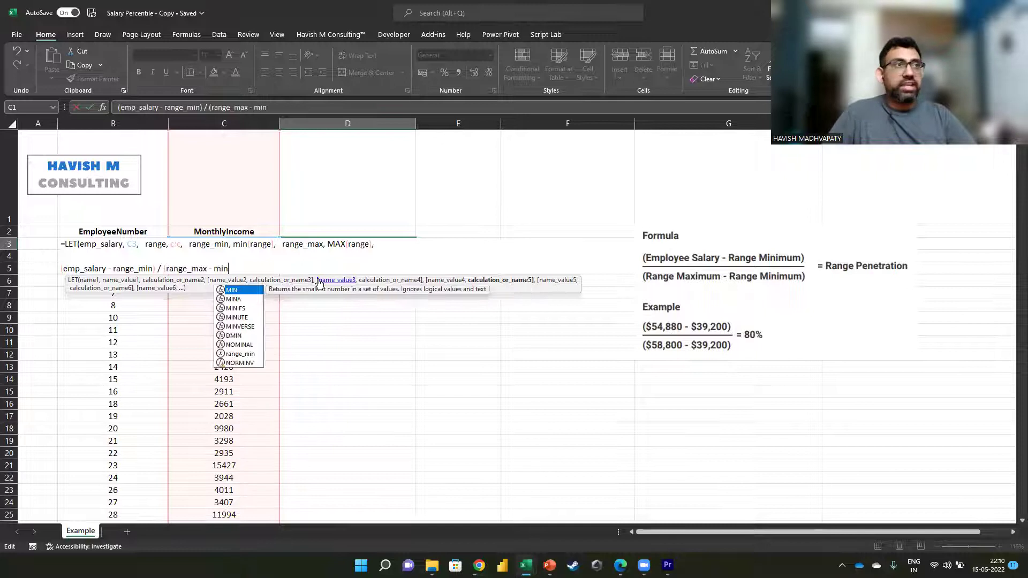
{"action": "key", "text": "Down"}
{"action": "key", "text": "Down"}
{"action": "key", "text": "Down"}
{"action": "key", "text": "Down"}
{"action": "key", "text": "Tab"}
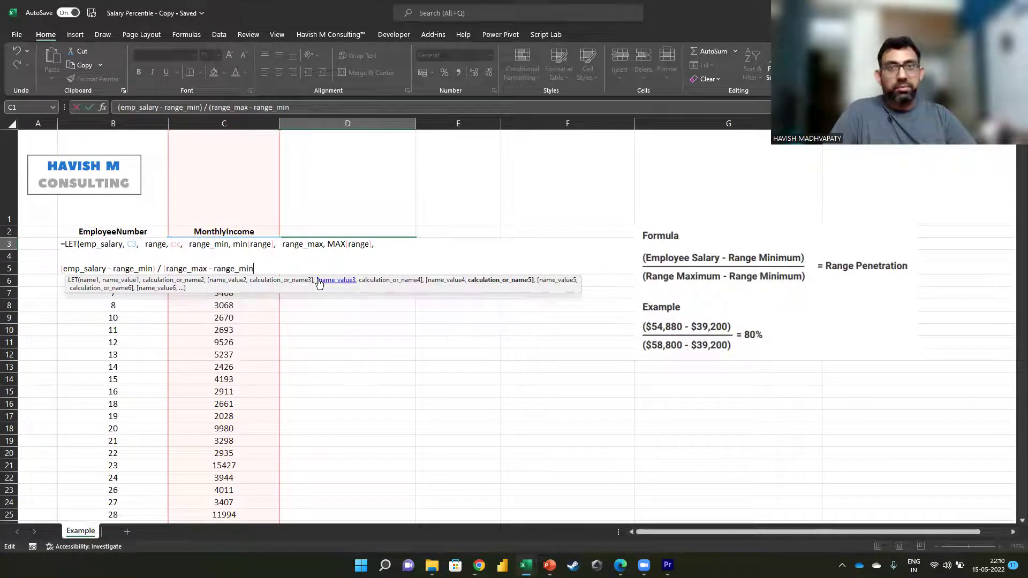
{"action": "type", "text": ")"}
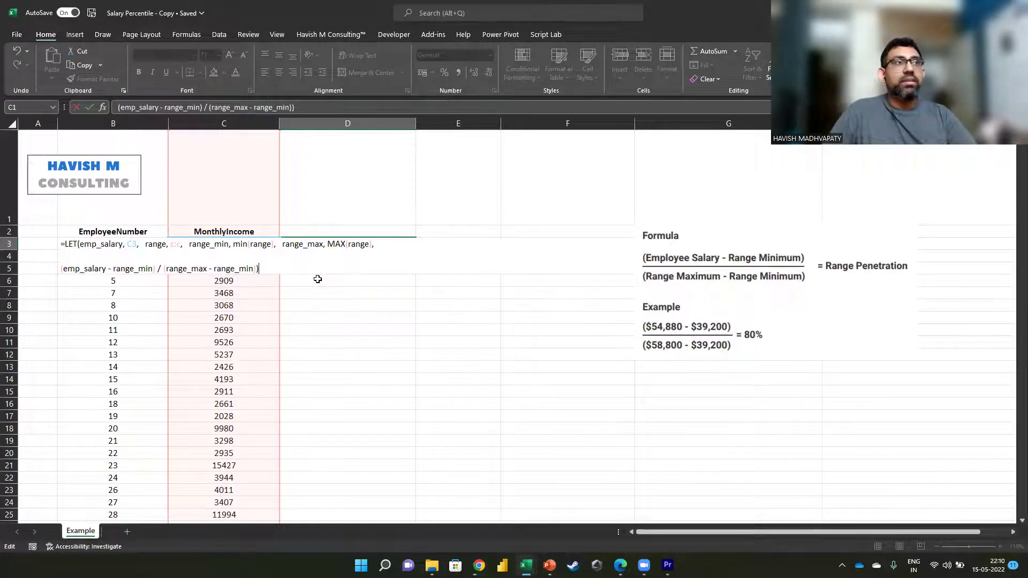
{"action": "key", "text": "ctrl+Return"}
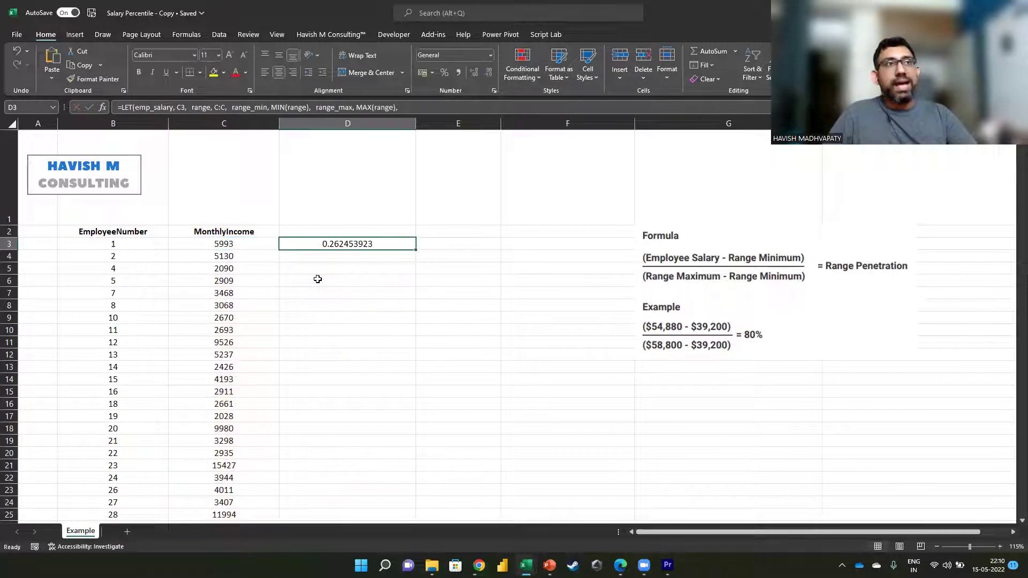
Fill the formula down column D and format it as percentages (D3 26%, D21 76%)
{"action": "double_click", "coordinate": [416, 249]}
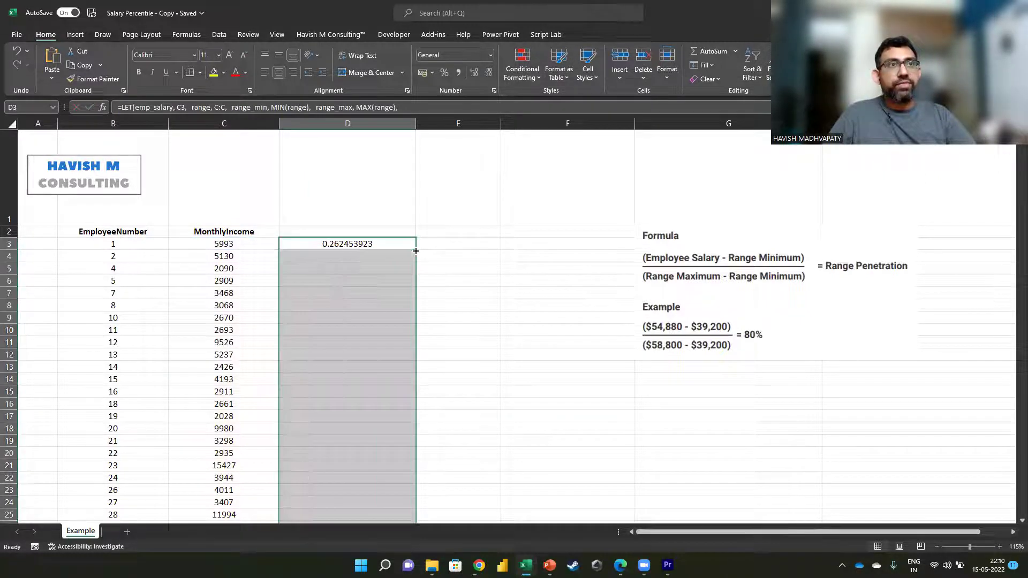
{"action": "scroll", "coordinate": [378, 246], "scroll_direction": "down", "scroll_amount": 3}
{"action": "key", "text": "ctrl+shift+5"}
{"action": "scroll", "coordinate": [378, 244], "scroll_direction": "up", "scroll_amount": 3}
{"action": "left_click", "coordinate": [378, 244]}
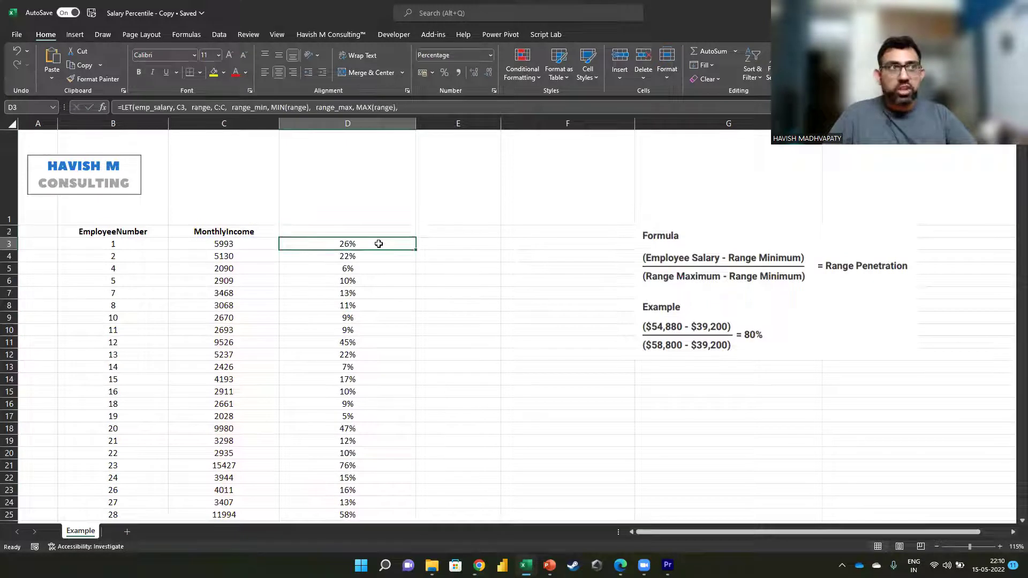
{"action": "left_click", "coordinate": [234, 246]}
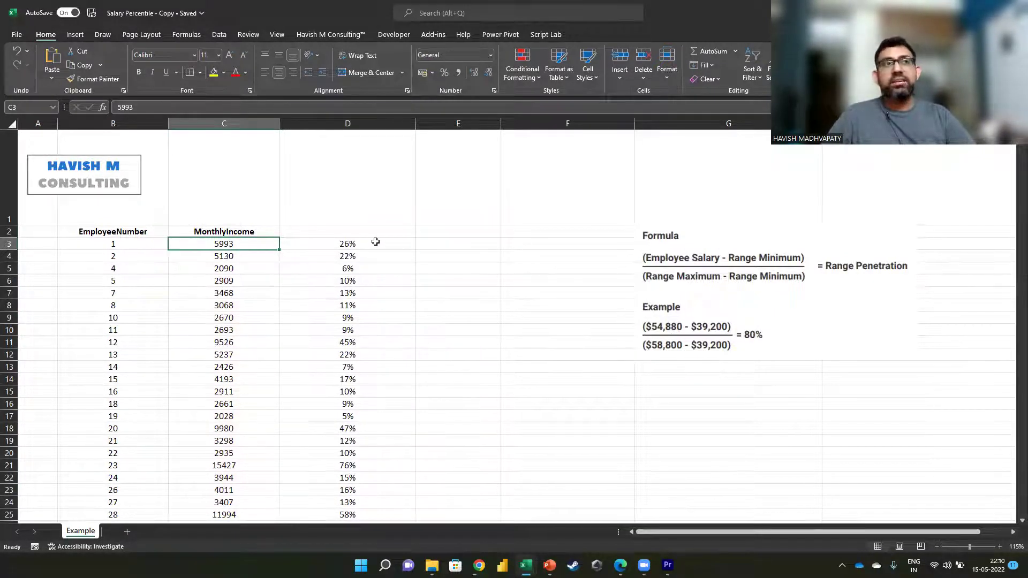
{"action": "left_click", "coordinate": [377, 242]}
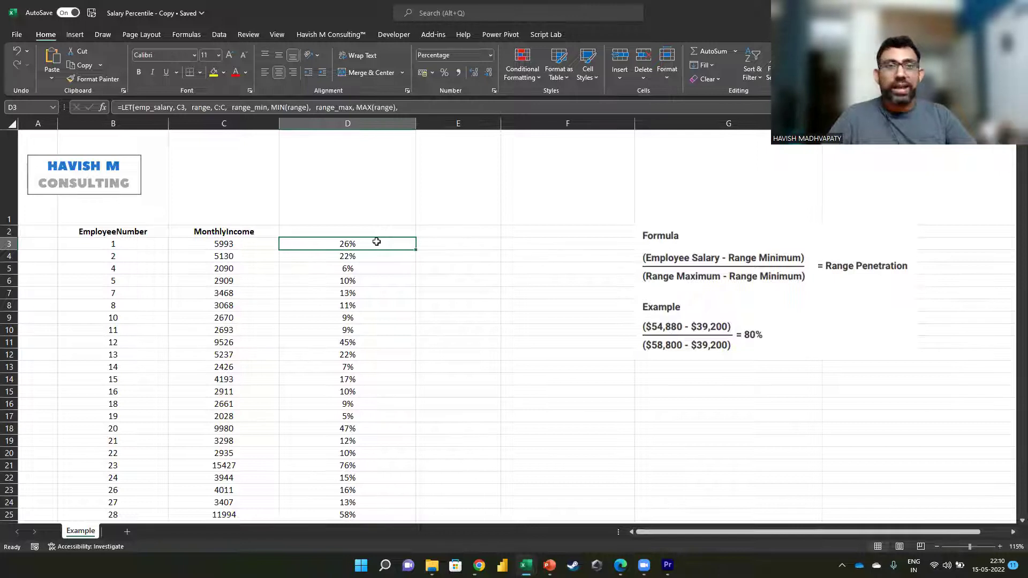
Enter 'Range Penetration' as the header in D2
{"action": "key", "text": "Up"}
{"action": "type", "text": "Rang"}
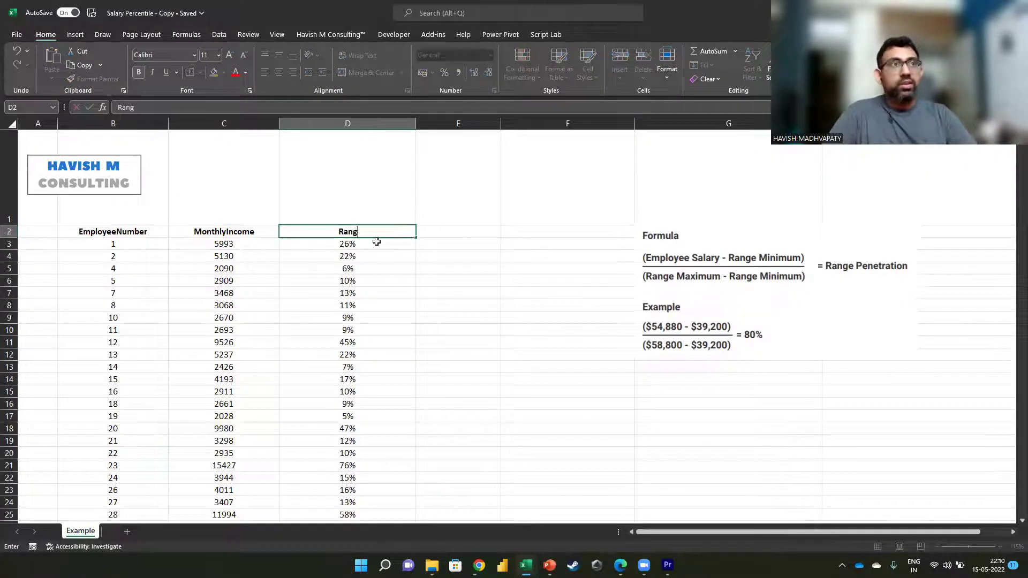
{"action": "type", "text": "e Penetration"}
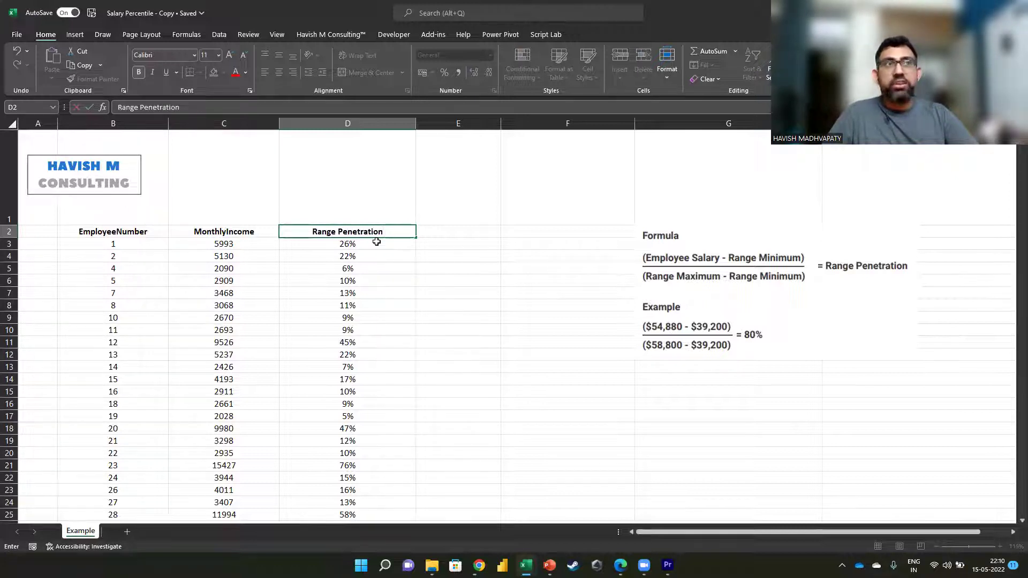
{"action": "key", "text": "Return"}
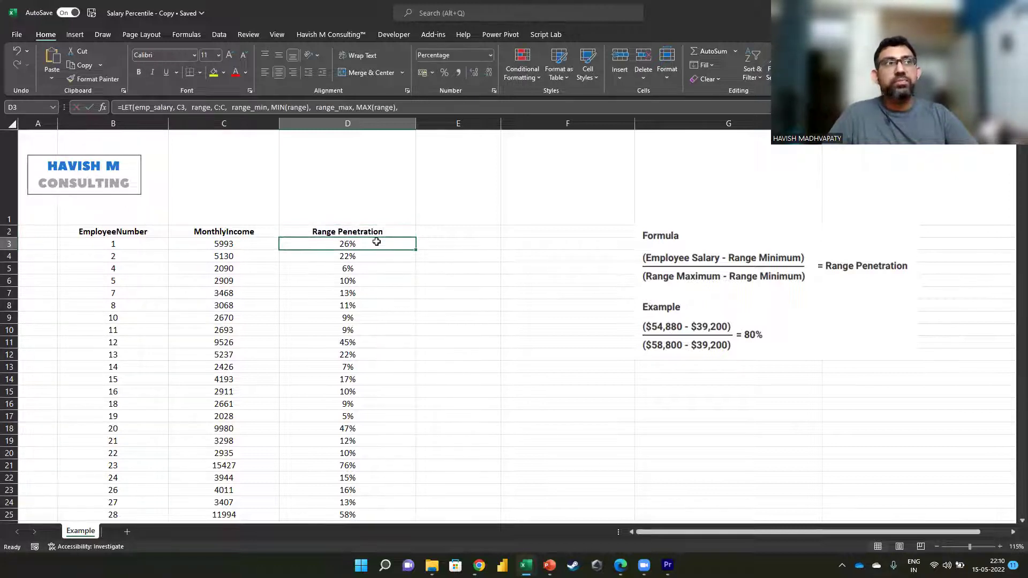
{"action": "key", "text": "Up"}
{"action": "key", "text": "Left"}
{"action": "key", "text": "Left"}
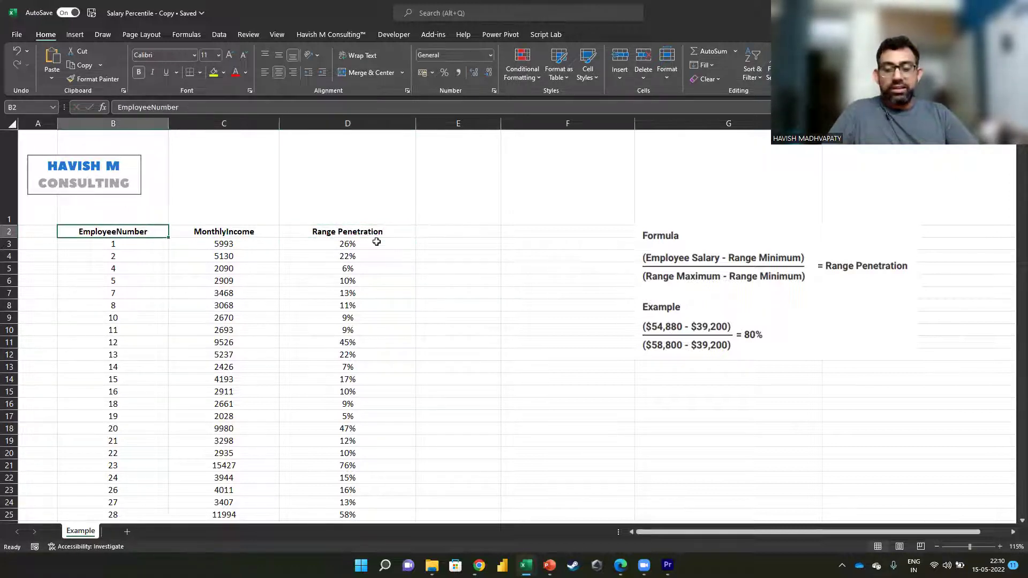
Turn on header filters and sort Range Penetration from largest to smallest
{"action": "key", "text": "alt+a"}
{"action": "key", "text": "t"}
{"action": "key", "text": "Right"}
{"action": "key", "text": "Right"}
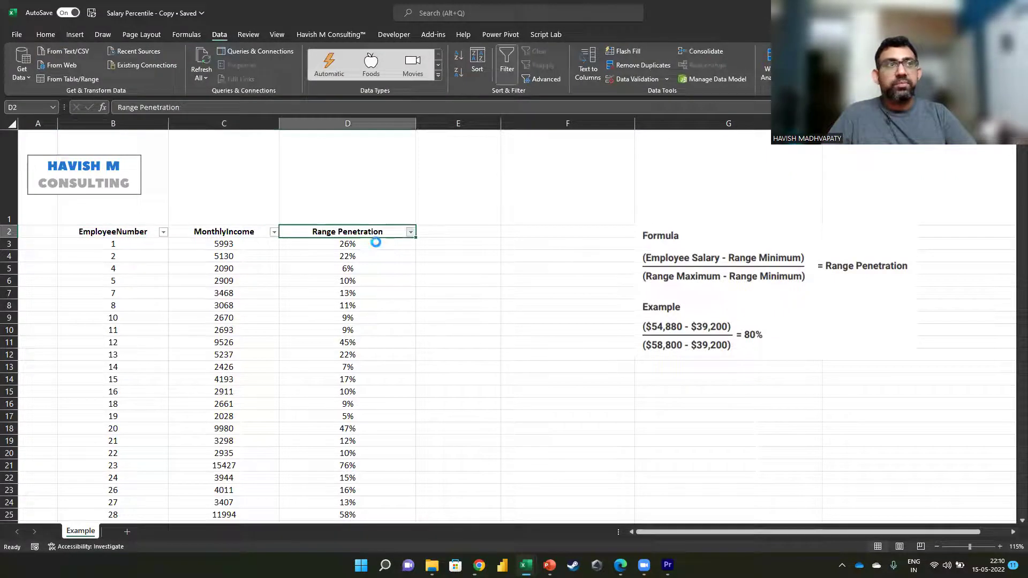
{"action": "key", "text": "alt+Down"}
{"action": "key", "text": "Return"}
Browse the sorted results, then undo the sort to restore the original employee order
{"action": "key", "text": "Down"}
{"action": "key", "text": "Left"}
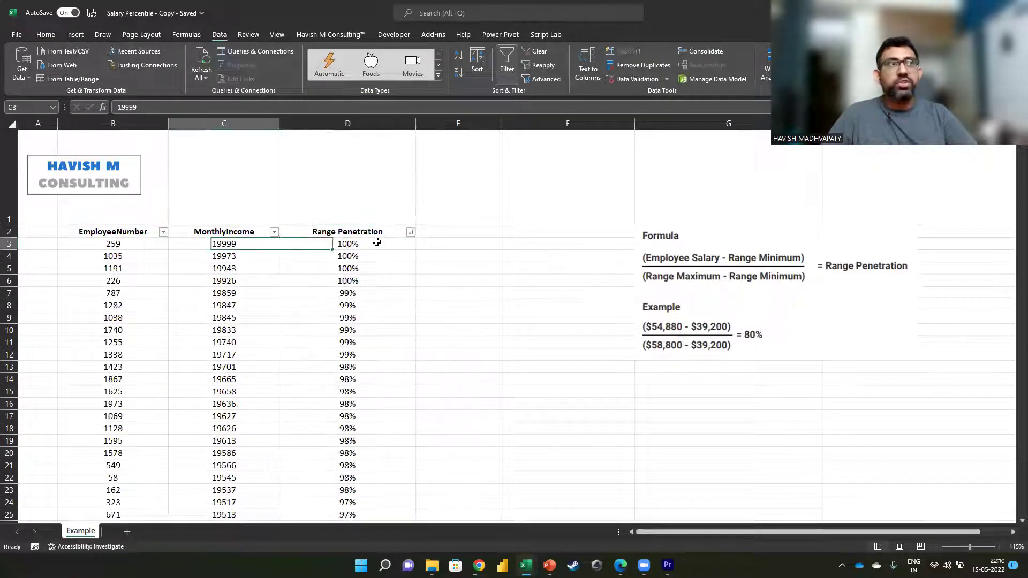
{"action": "key", "text": "shift+Right"}
{"action": "key", "text": "shift+Down"}
{"action": "key", "text": "shift+Down"}
{"action": "key", "text": "shift+Down"}
{"action": "key", "text": "shift+Down"}
{"action": "key", "text": "shift+Down"}
{"action": "key", "text": "shift+Up"}
{"action": "key", "text": "shift+Up"}
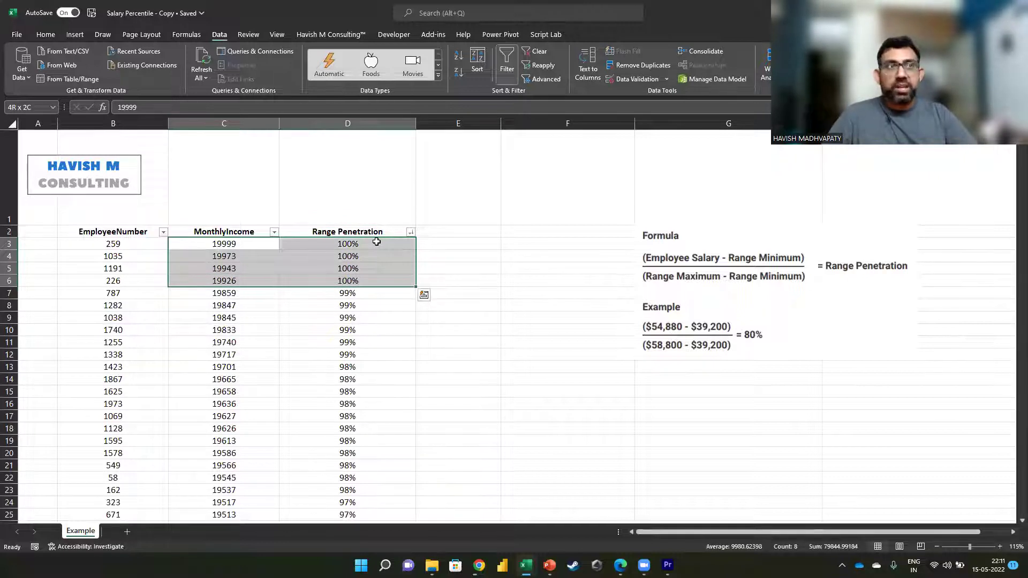
{"action": "key", "text": "Down"}
{"action": "key", "text": "Down"}
{"action": "key", "text": "Down"}
{"action": "key", "text": "Down"}
{"action": "key", "text": "Down"}
{"action": "key", "text": "Down"}
{"action": "key", "text": "Down"}
{"action": "key", "text": "Down"}
{"action": "key", "text": "Down"}
{"action": "key", "text": "Down"}
{"action": "key", "text": "Down"}
{"action": "key", "text": "Down"}
{"action": "key", "text": "ctrl+Down"}
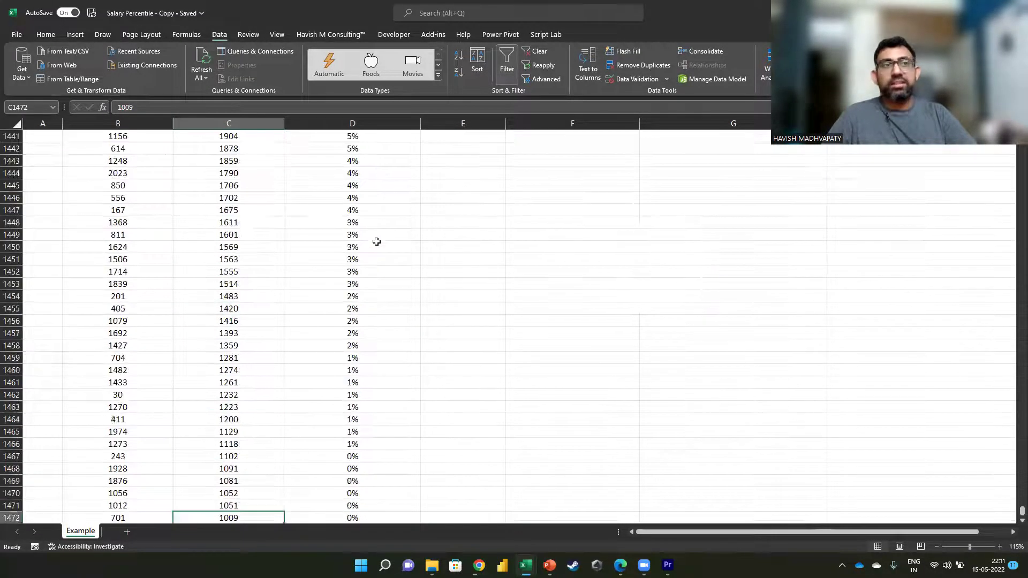
{"action": "key", "text": "Up"}
{"action": "key", "text": "ctrl+Up"}
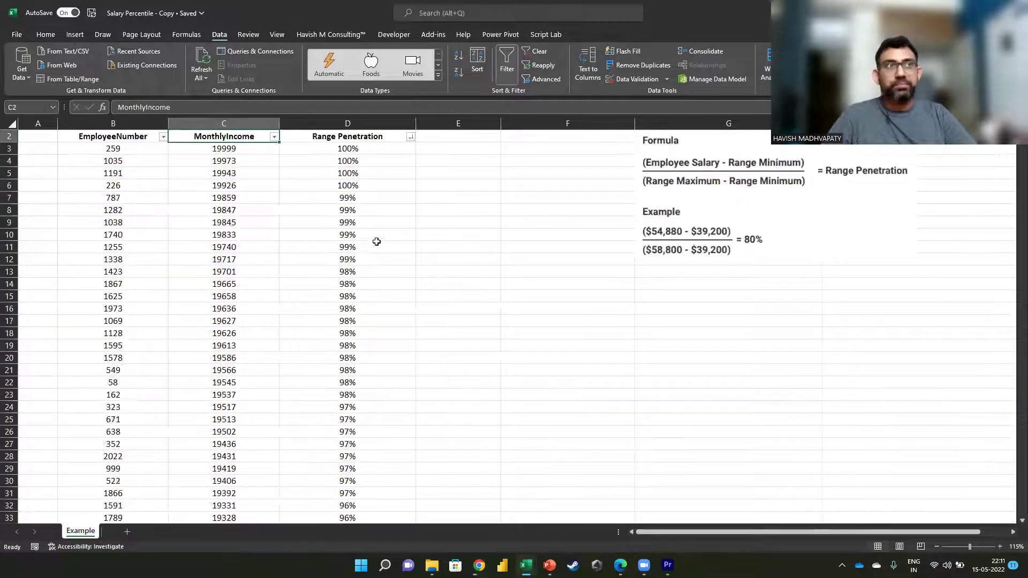
{"action": "key", "text": "ctrl+z"}
{"action": "key", "text": "Right"}
Open D3's LET range penetration formula in edit mode to review its structure
{"action": "key", "text": "Up"}
{"action": "key", "text": "Down"}
{"action": "key", "text": "Down"}
{"action": "key", "text": "Down"}
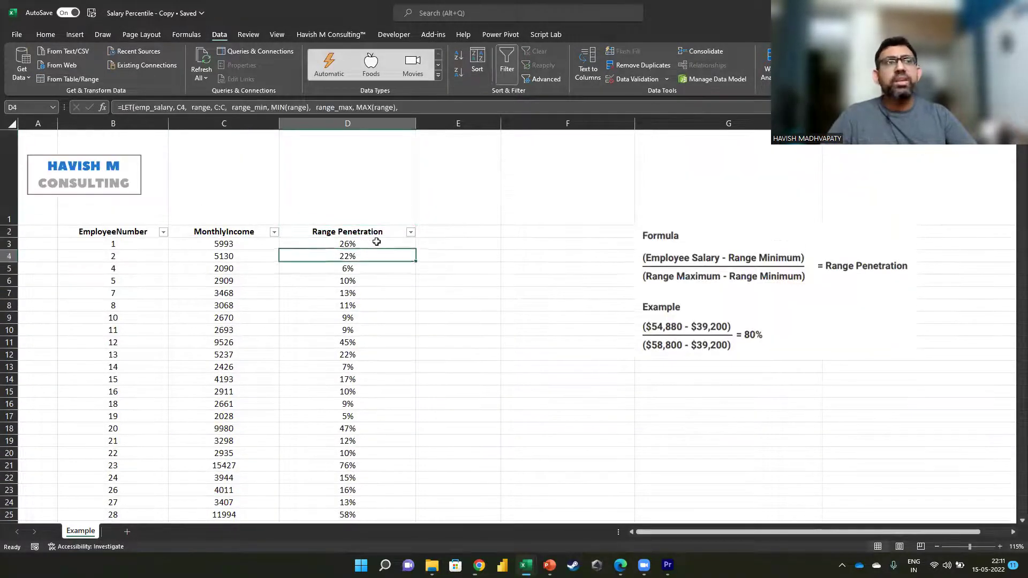
{"action": "key", "text": "Up"}
{"action": "key", "text": "F2"}
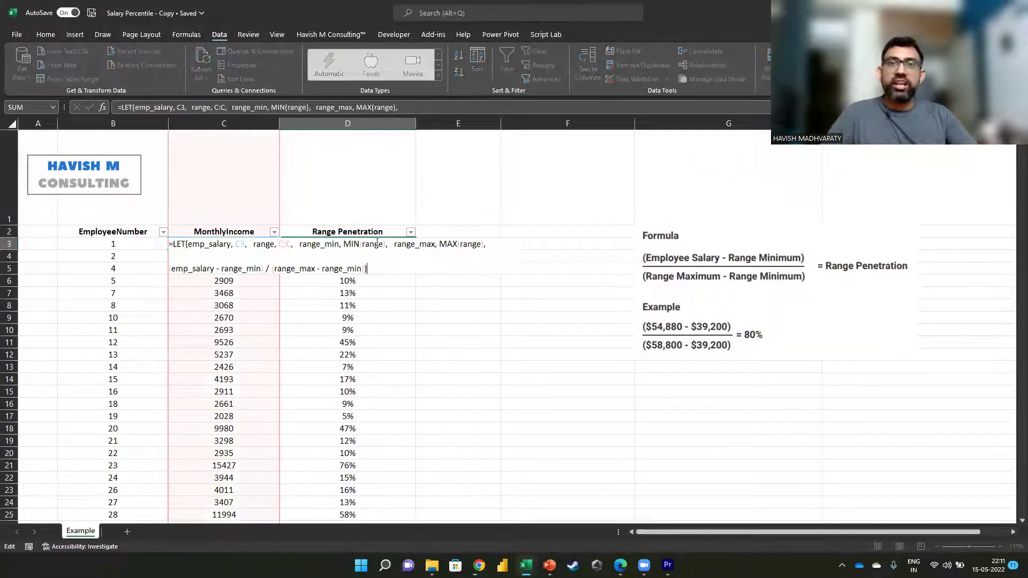